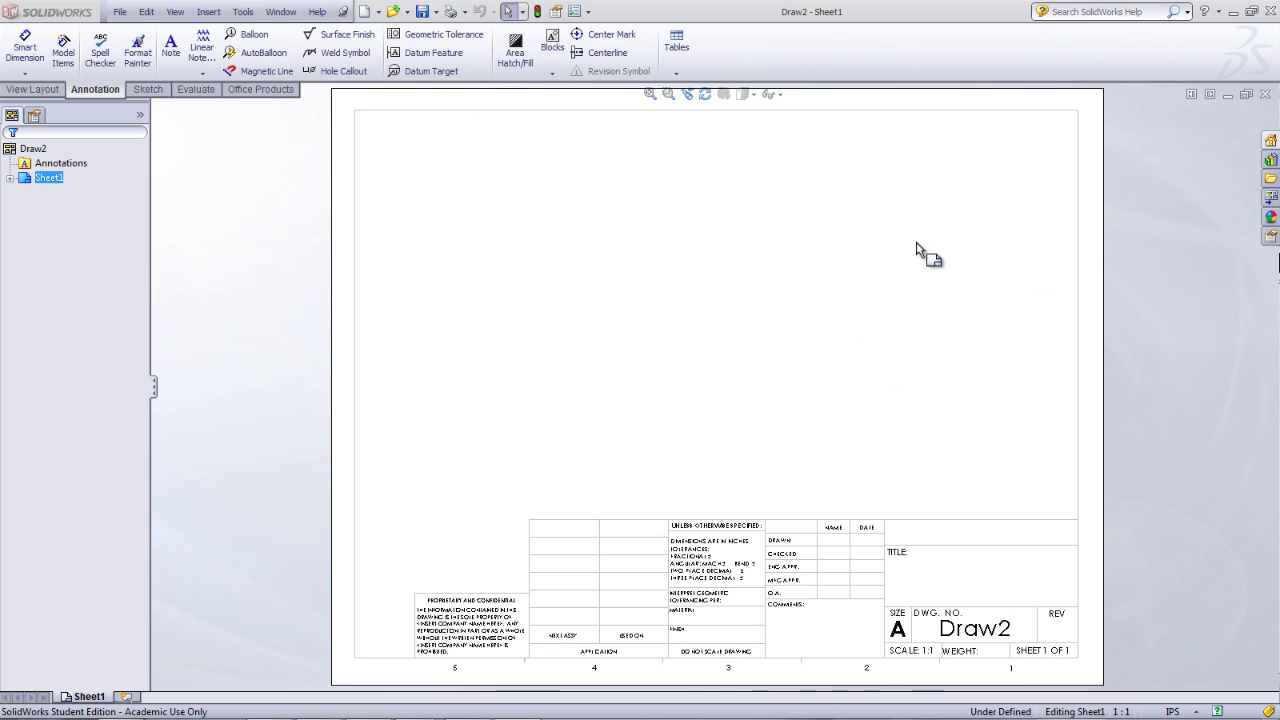
# Create a new drawing from the Drawing template on an A (ANSI) Landscape sheet.
pyautogui.click(119, 12)
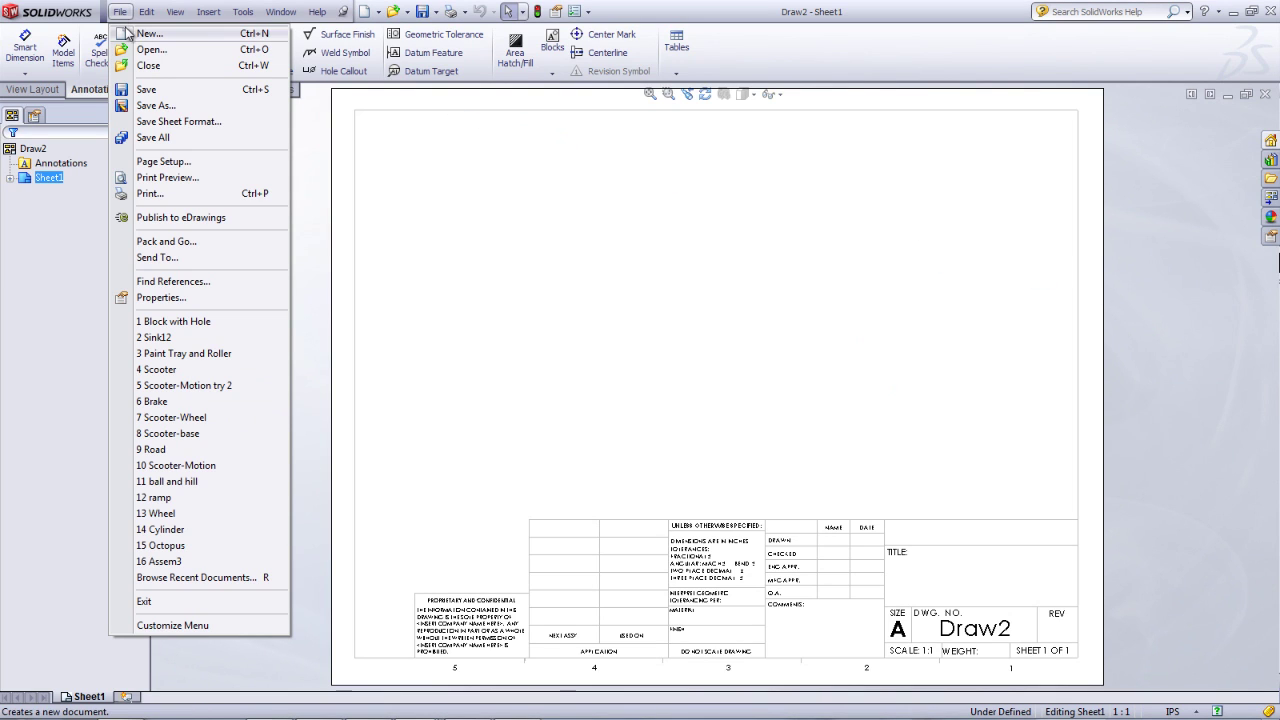
pyautogui.click(130, 30)
pyautogui.click(435, 293)
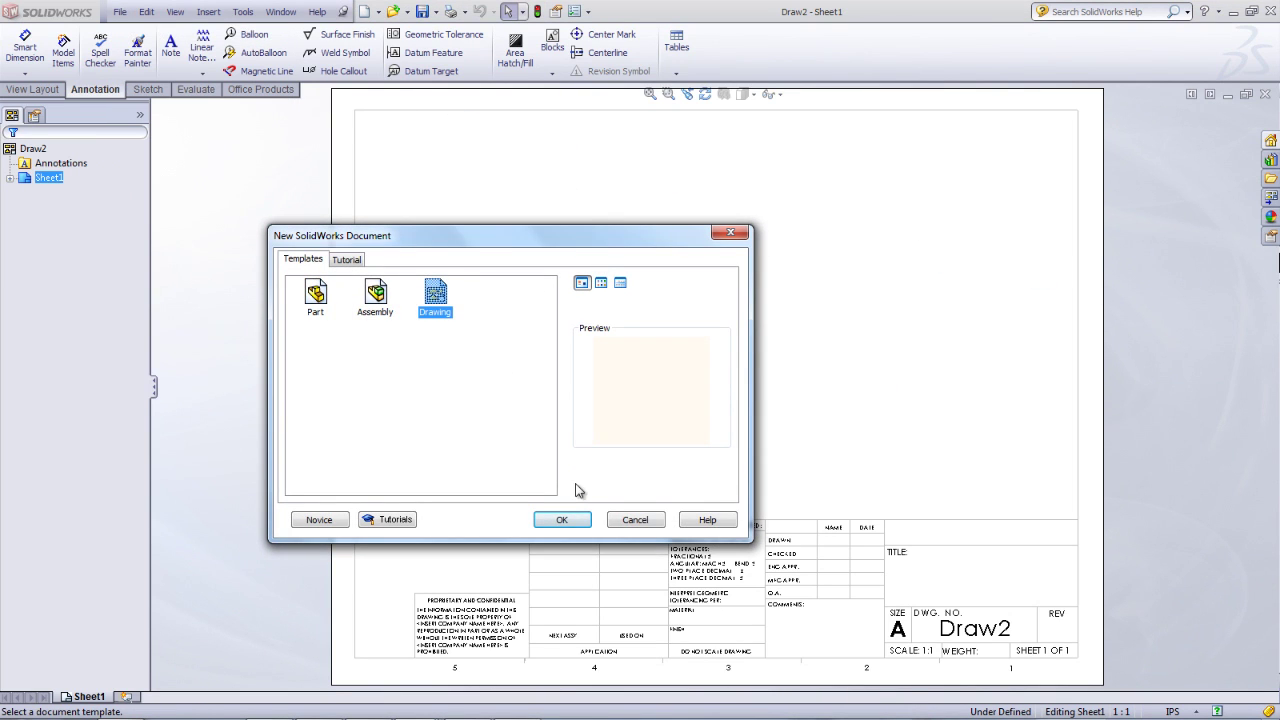
pyautogui.click(562, 520)
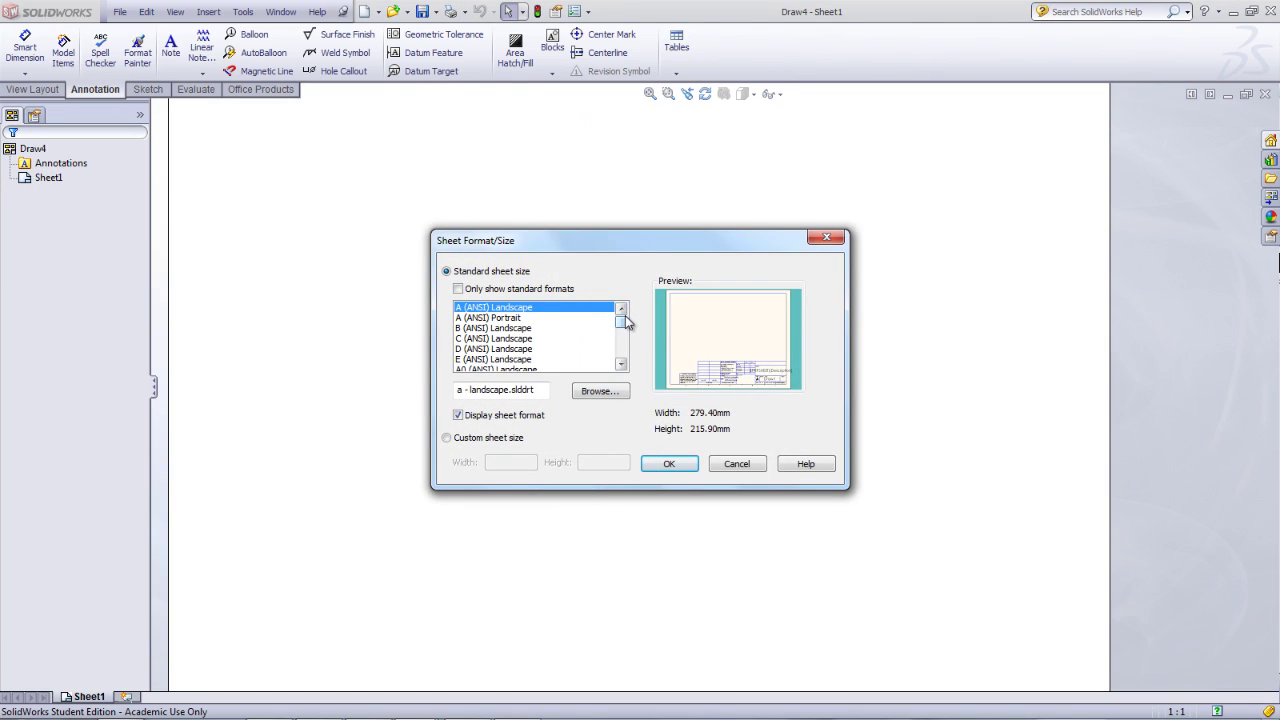
pyautogui.click(669, 465)
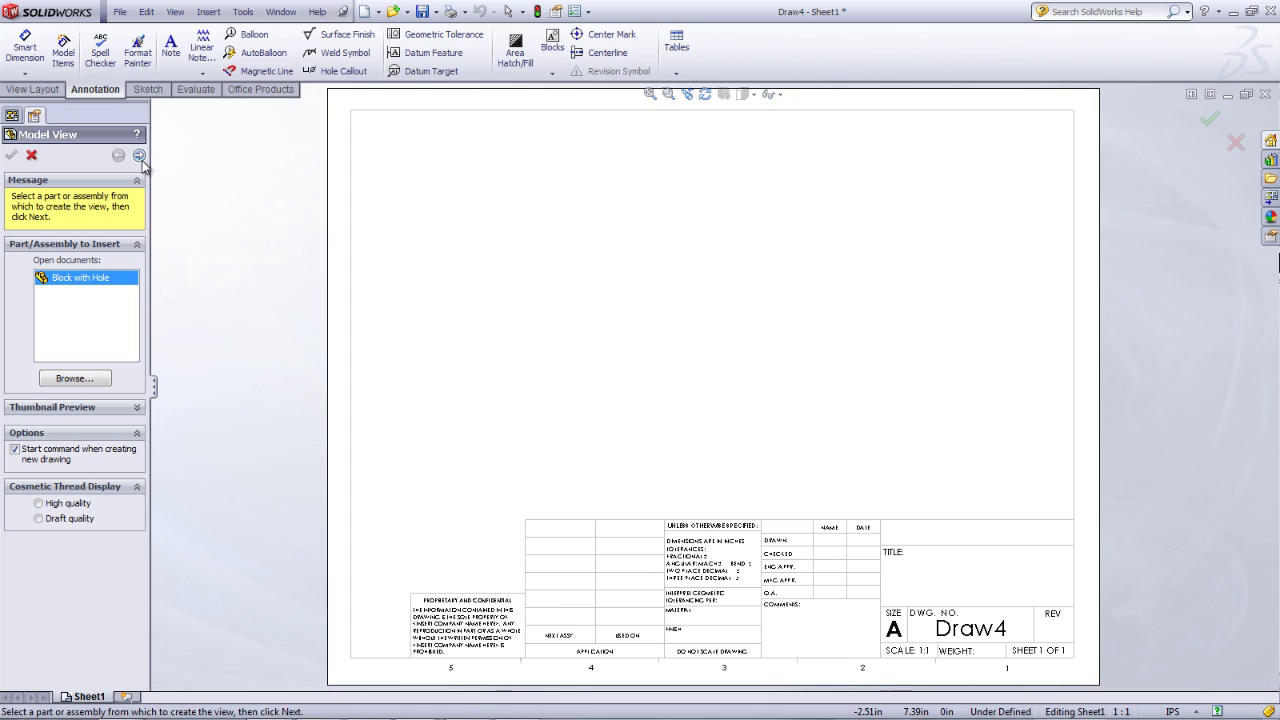
# Use the Block with Hole part and create its Isometric, Right and Top views together.
pyautogui.click(141, 159)
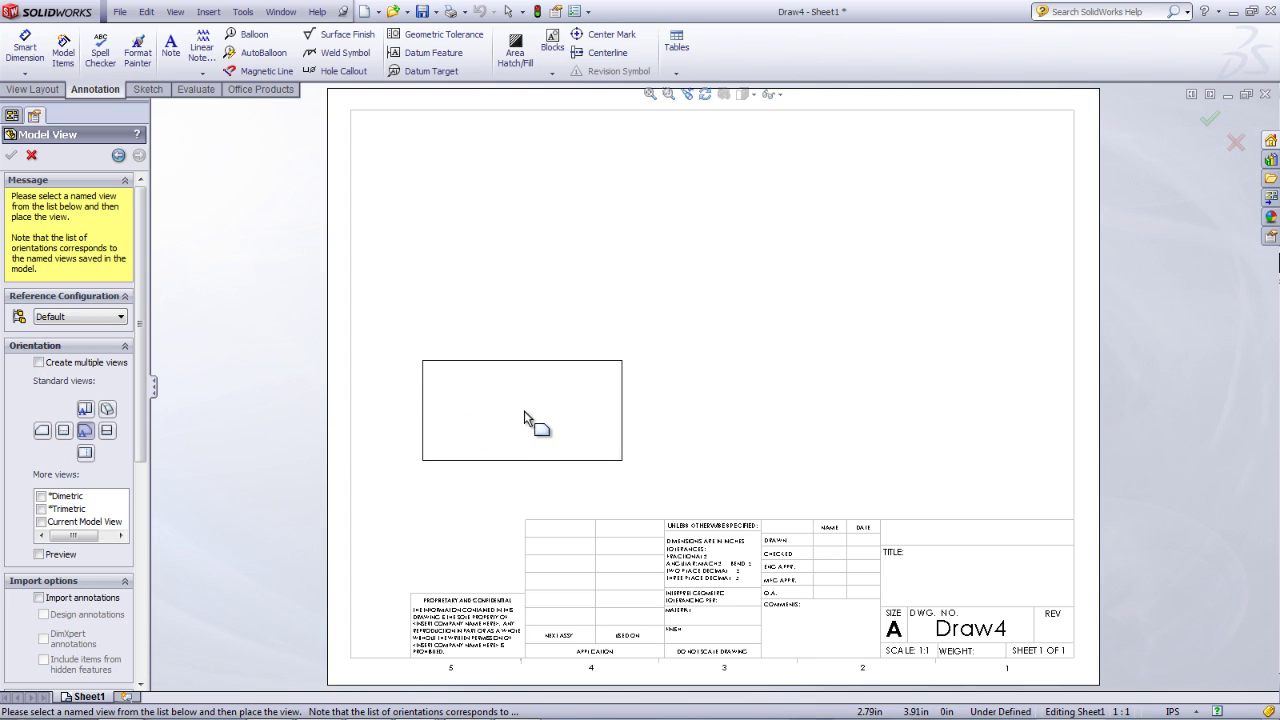
pyautogui.click(38, 362)
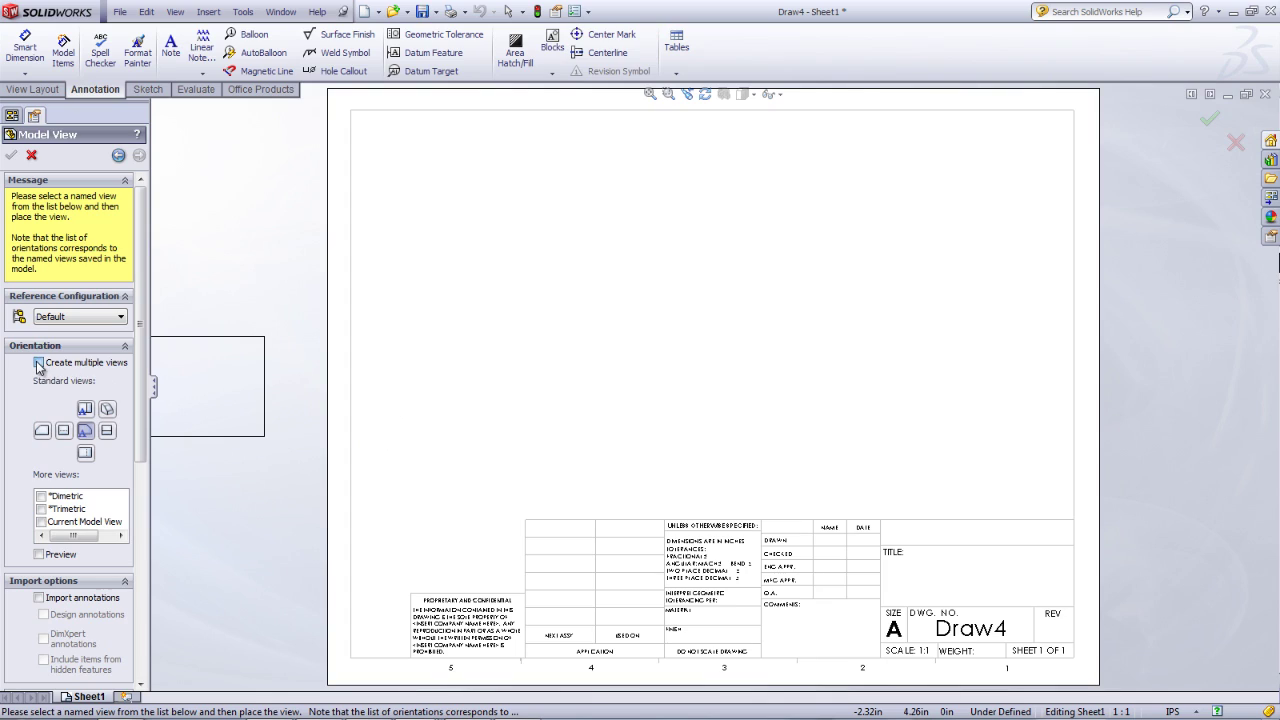
pyautogui.click(107, 429)
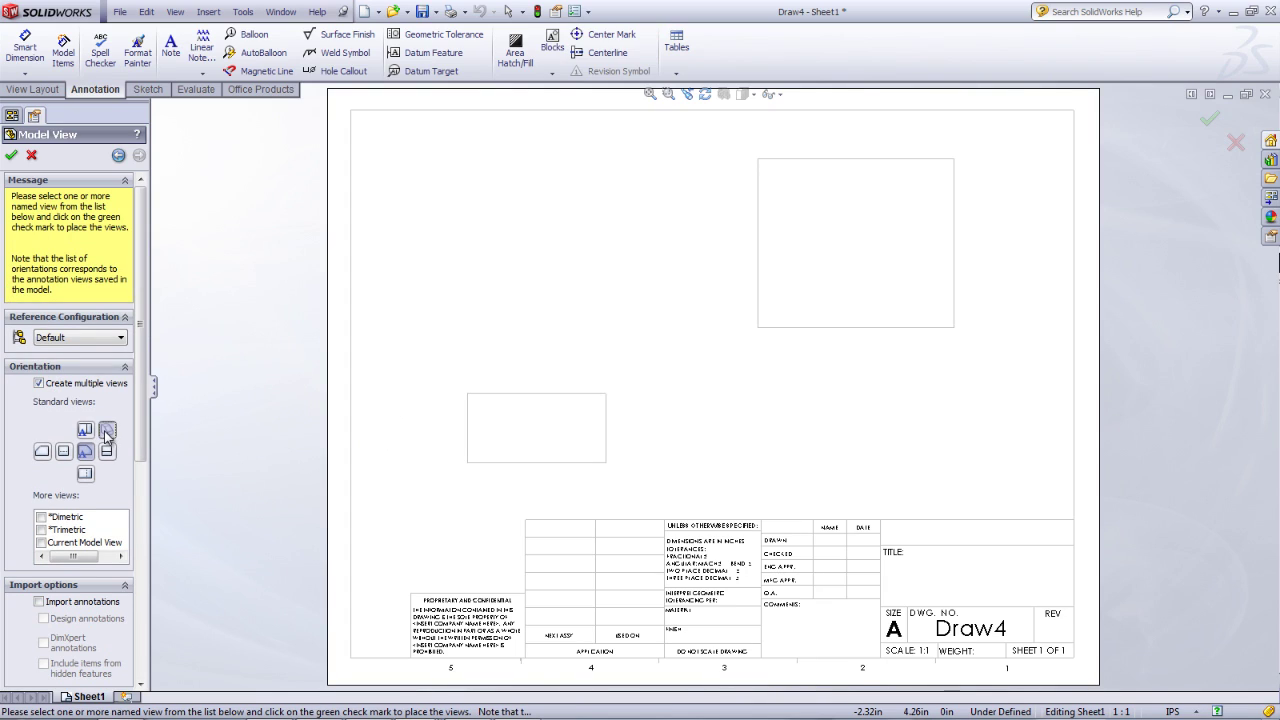
pyautogui.click(107, 452)
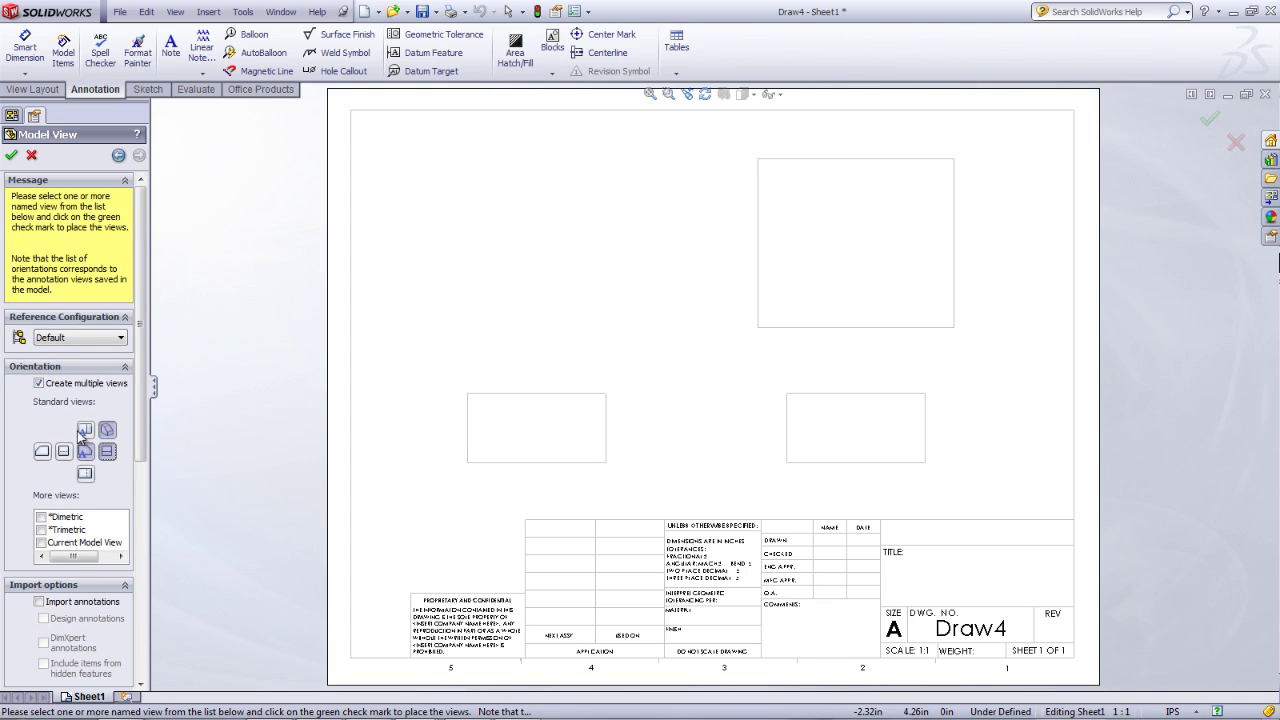
pyautogui.click(85, 430)
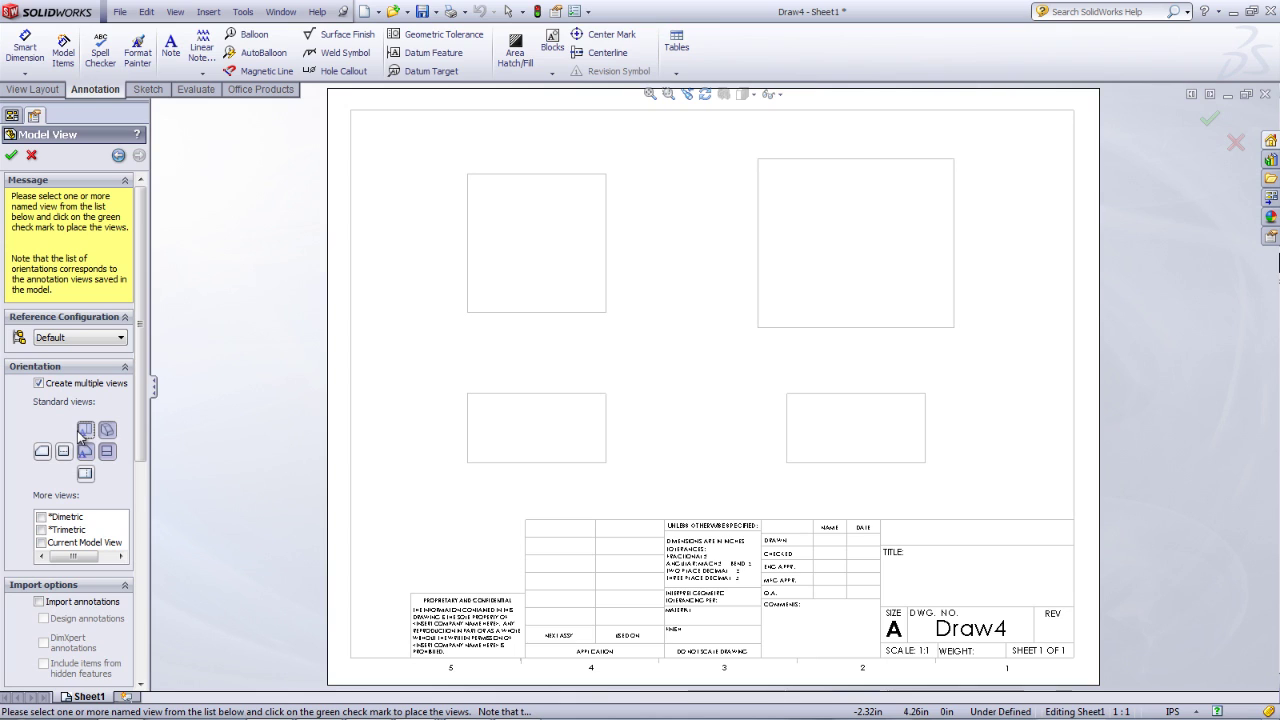
pyautogui.click(11, 155)
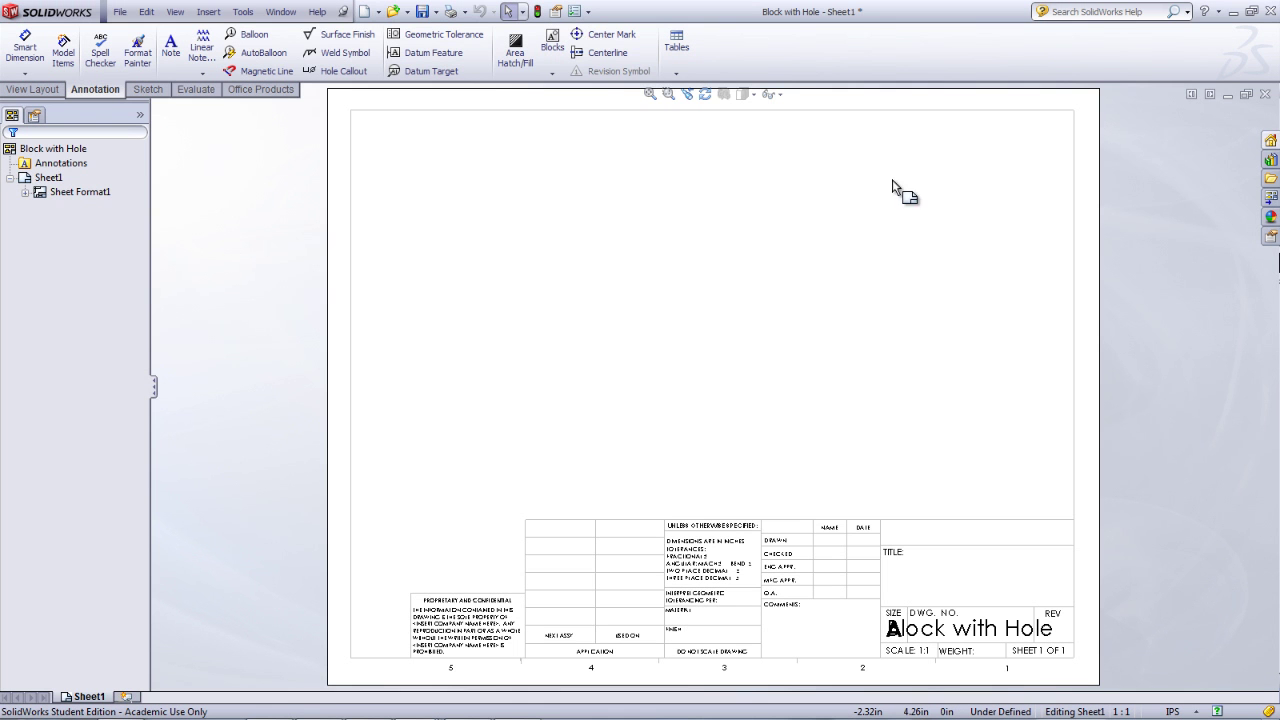
pyautogui.click(1271, 198)
# Load Block with Hole in the View Palette and place the Top, projected and isometric views.
pyautogui.click(1114, 109)
pyautogui.click(1103, 124)
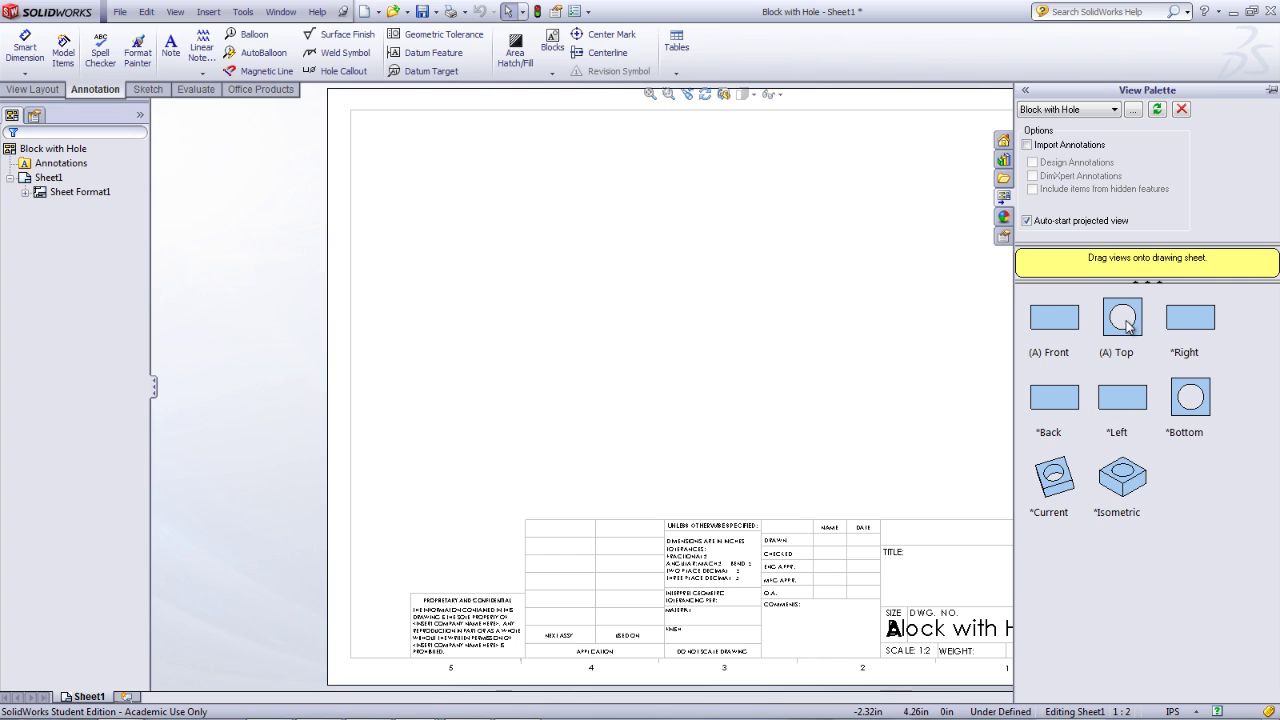
pyautogui.moveTo(1128, 322); pyautogui.dragTo(493, 424)
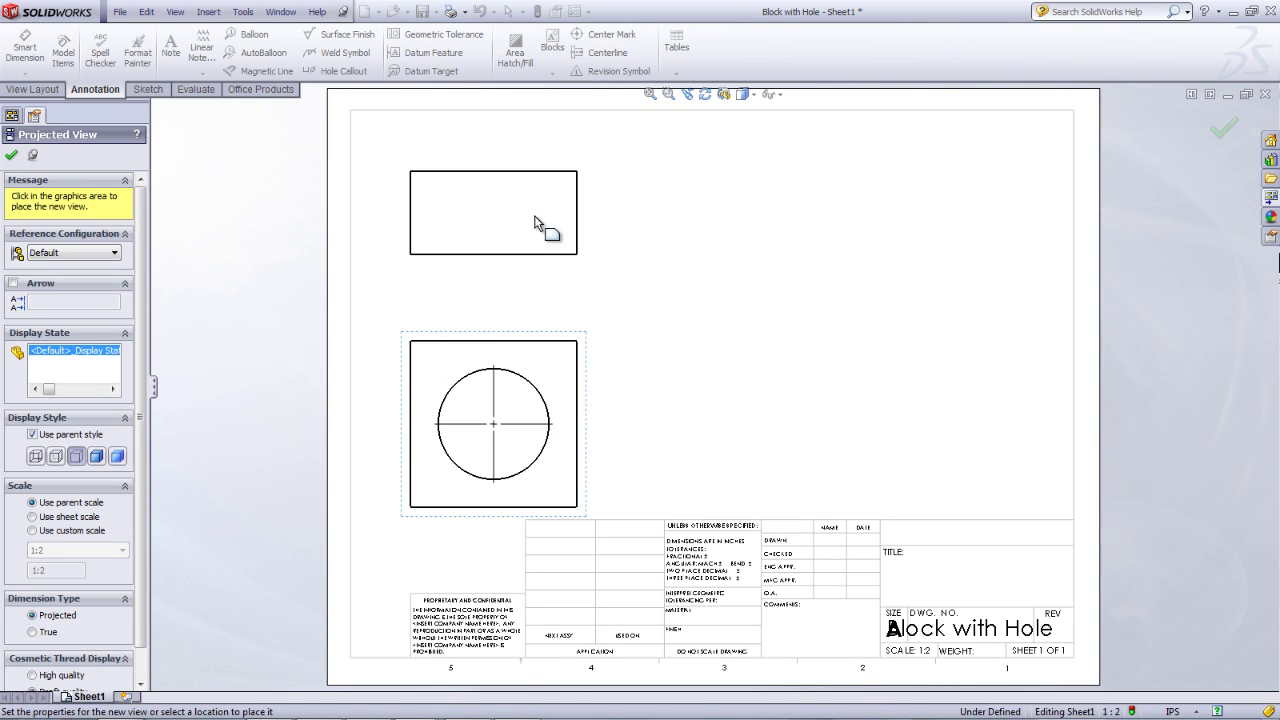
pyautogui.click(548, 228)
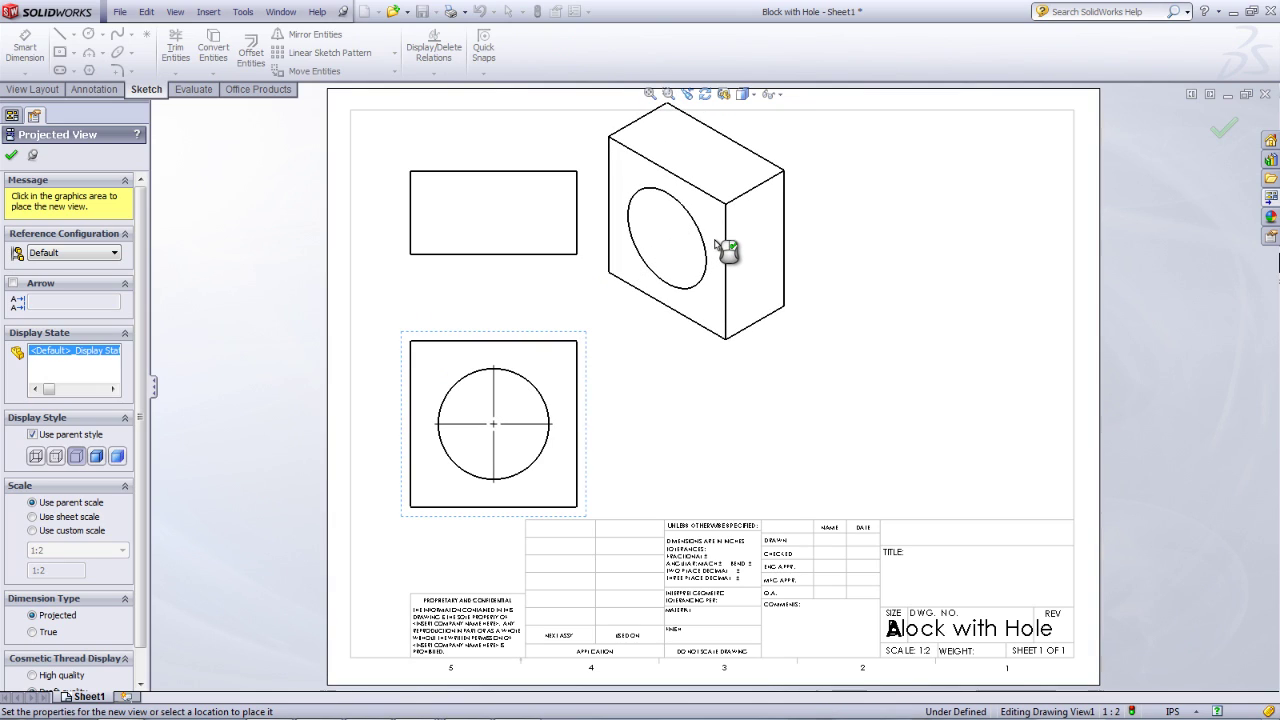
pyautogui.click(716, 245)
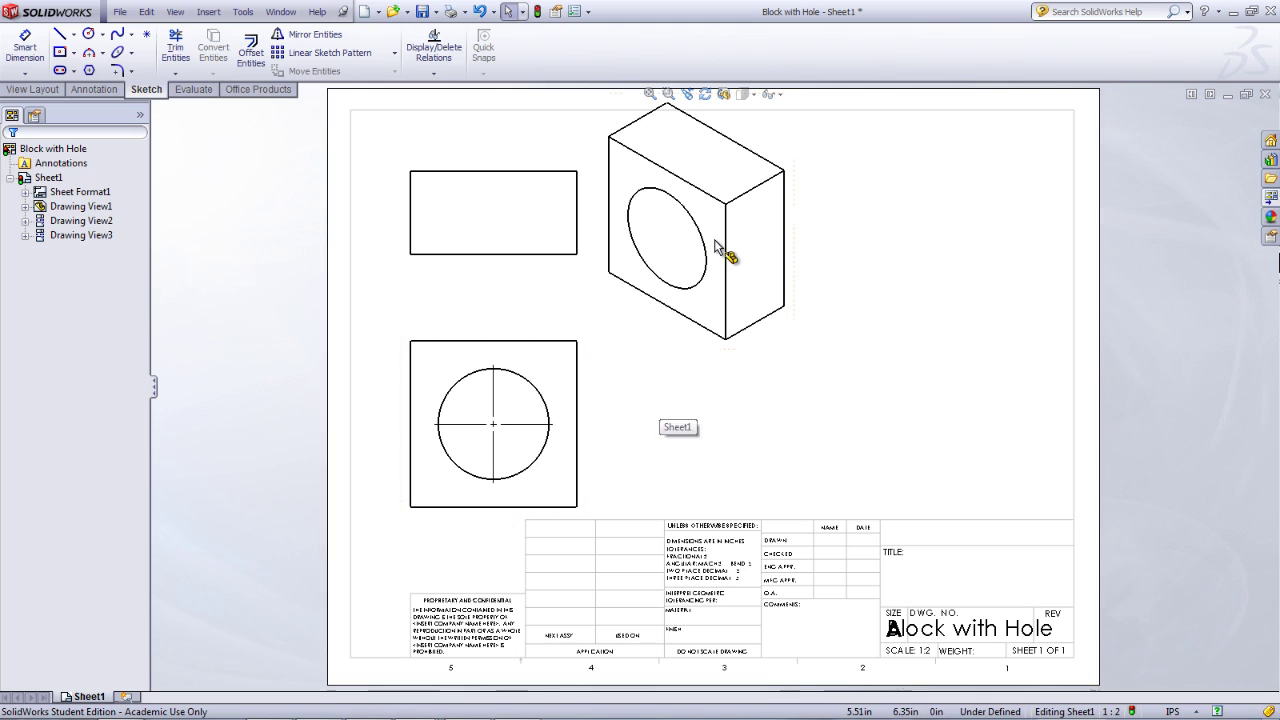
pyautogui.rightClick(671, 396)
pyautogui.click(721, 229)
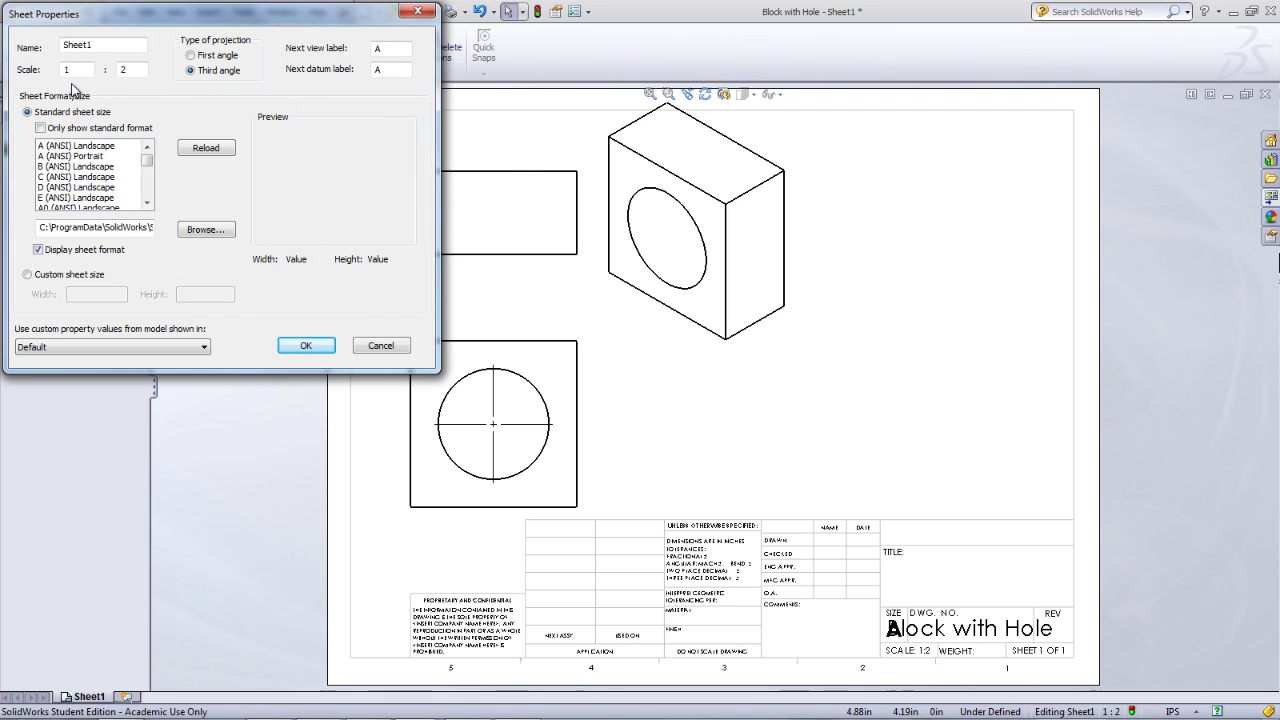
pyautogui.click(303, 345)
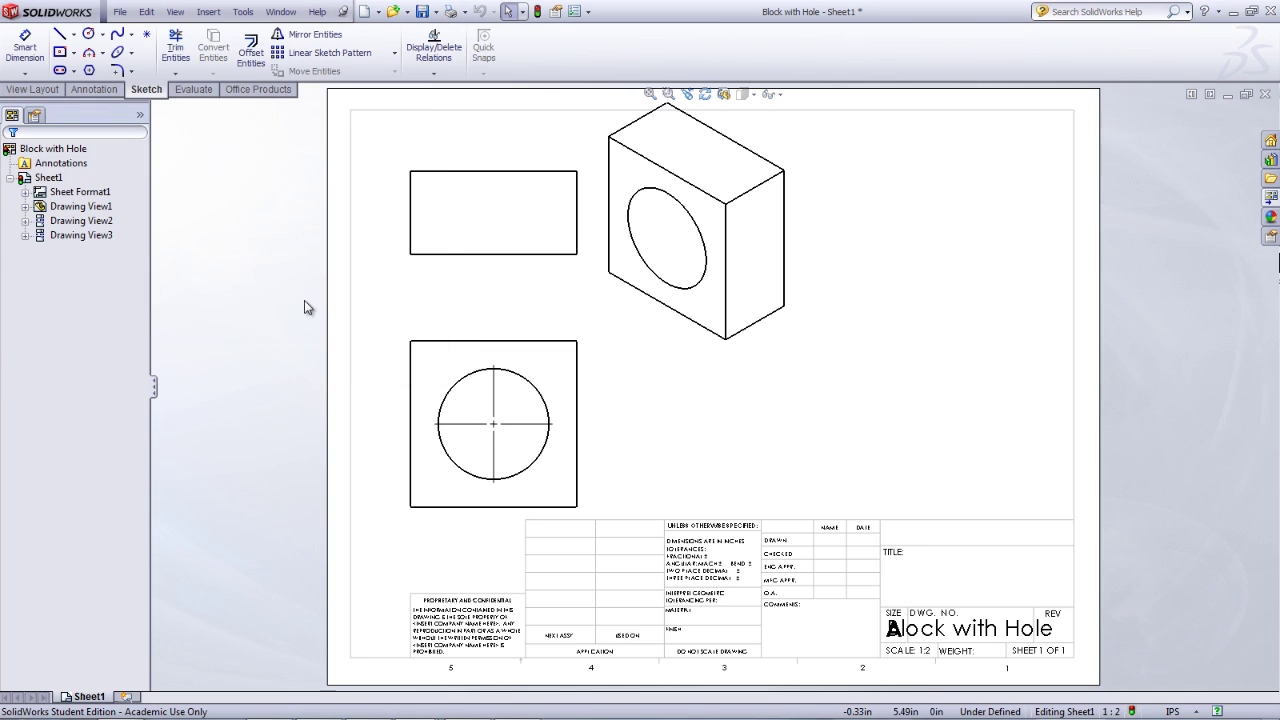
pyautogui.click(243, 11)
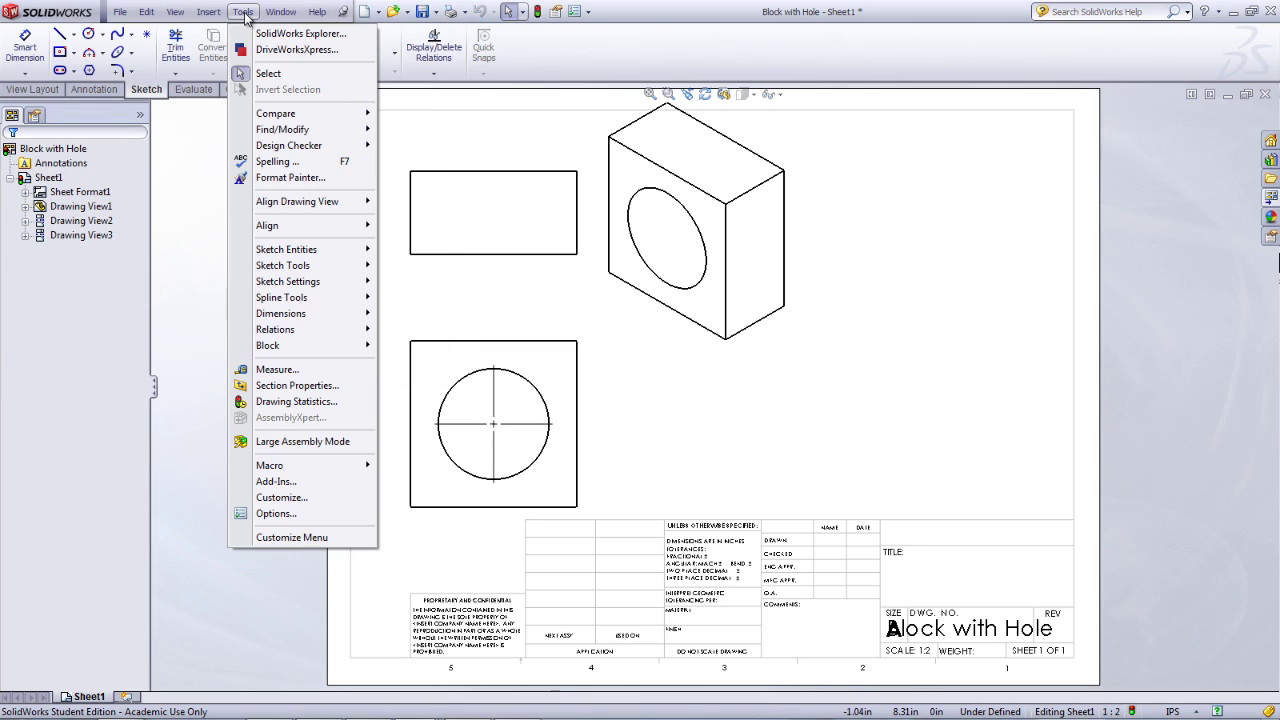
pyautogui.click(288, 514)
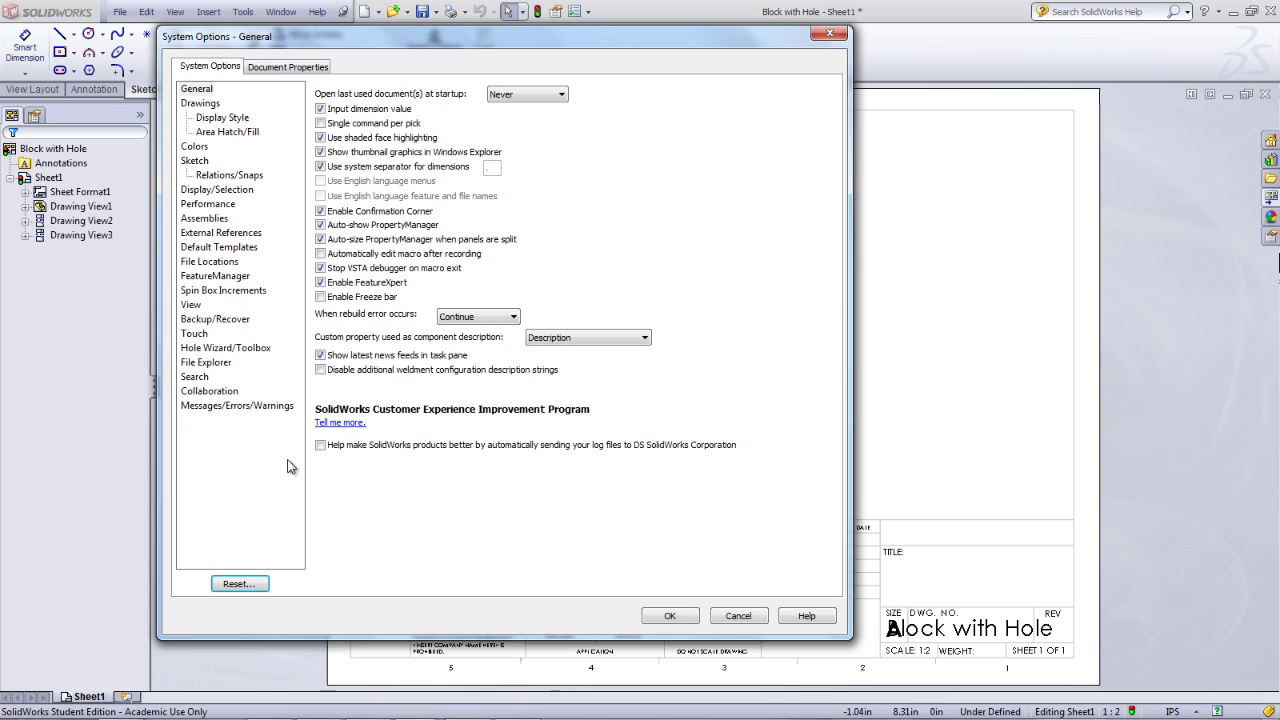
pyautogui.click(290, 68)
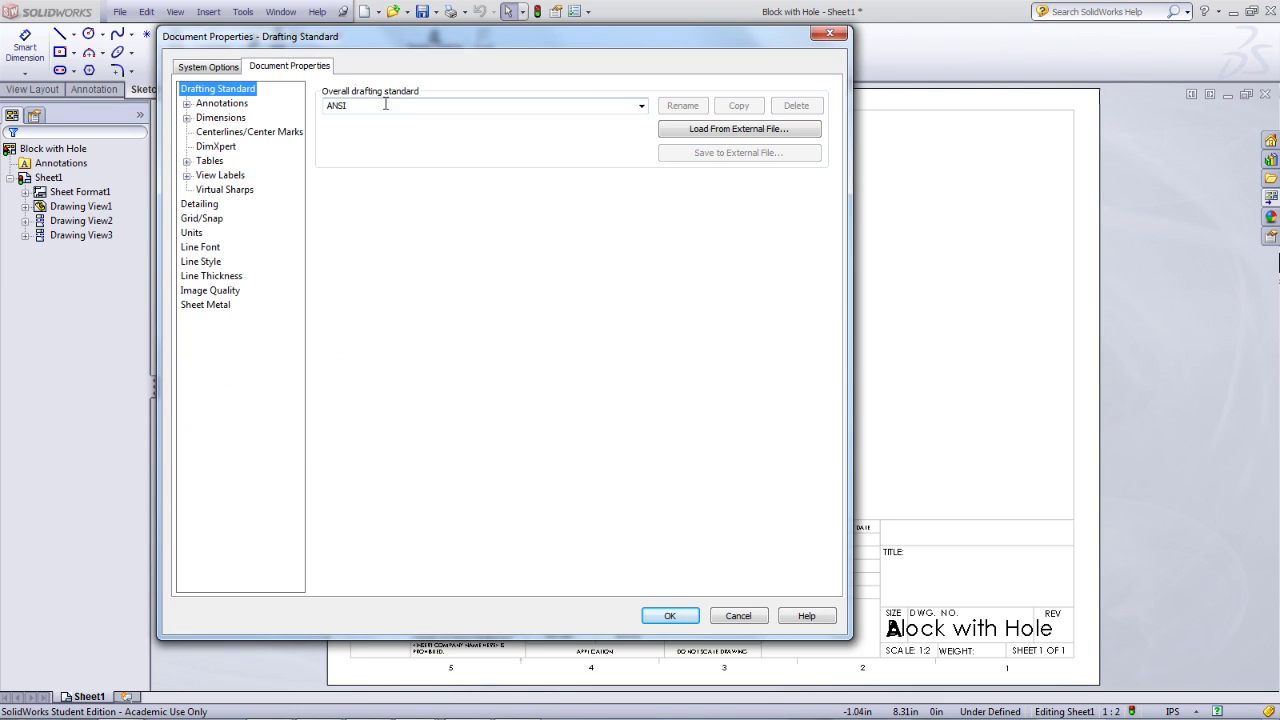
pyautogui.click(191, 232)
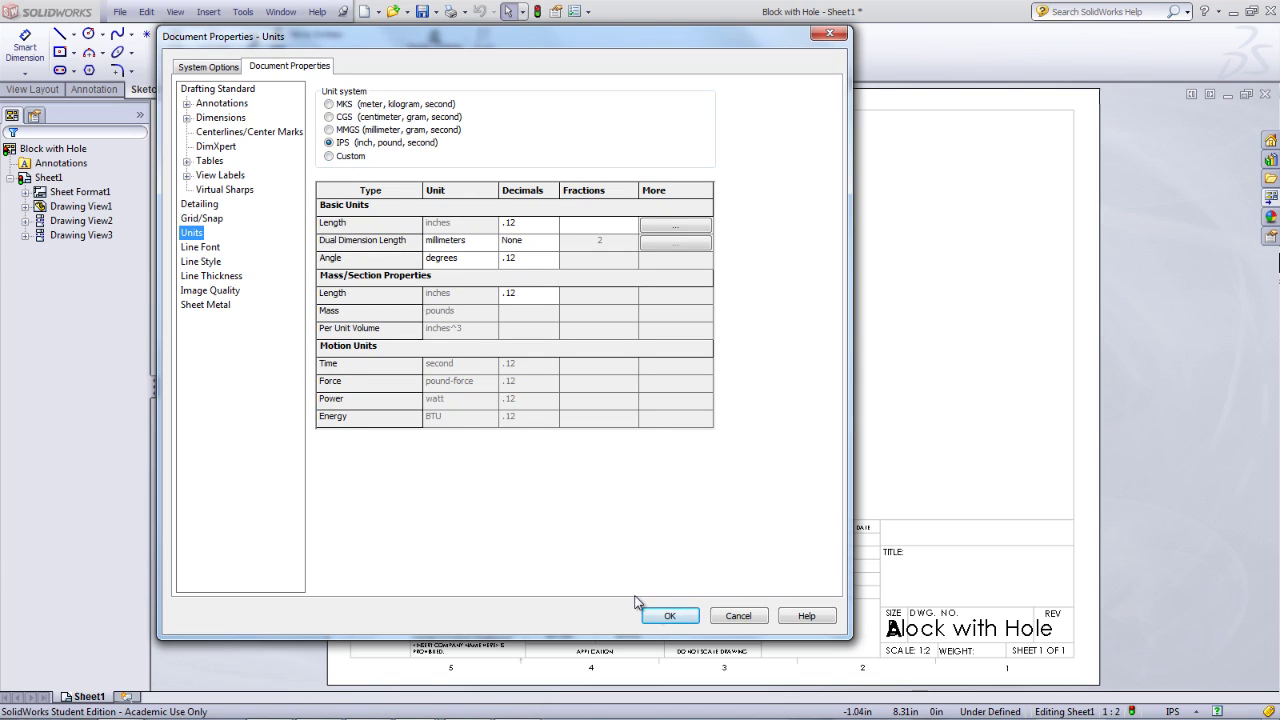
pyautogui.click(668, 616)
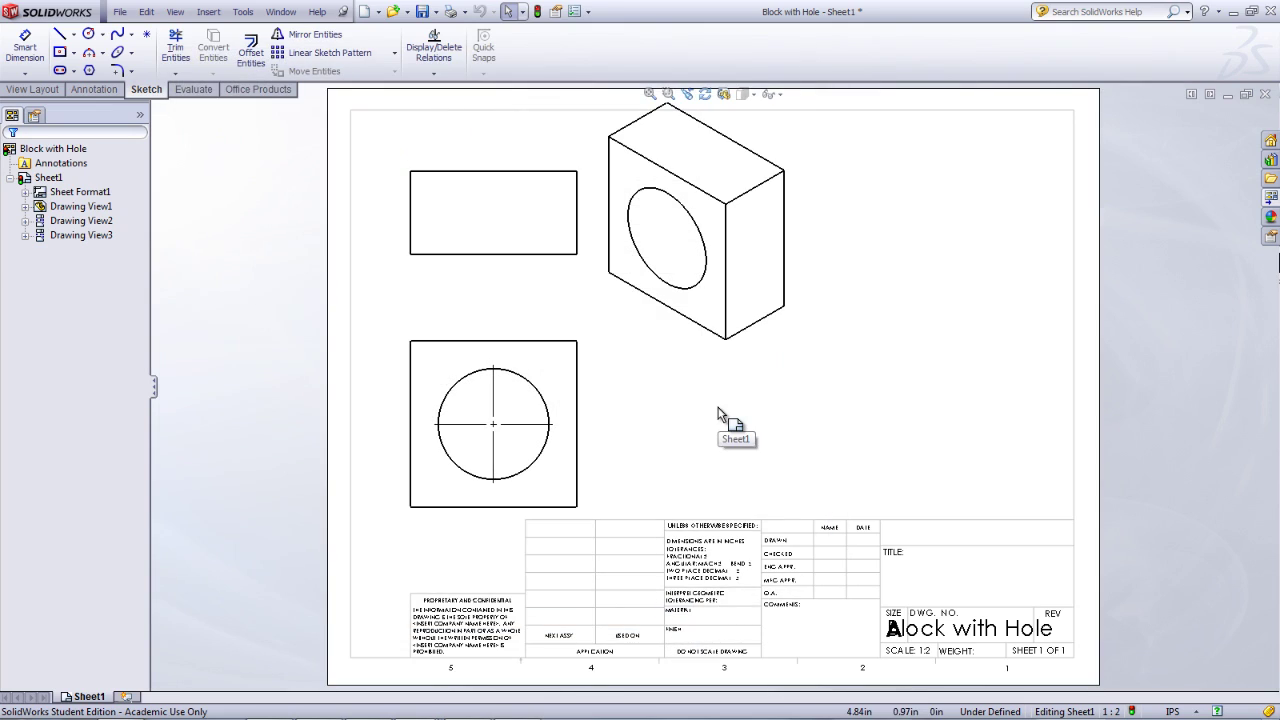
# Give the isometric view a custom 1:4 scale and Shaded With Edges display.
pyautogui.click(705, 345)
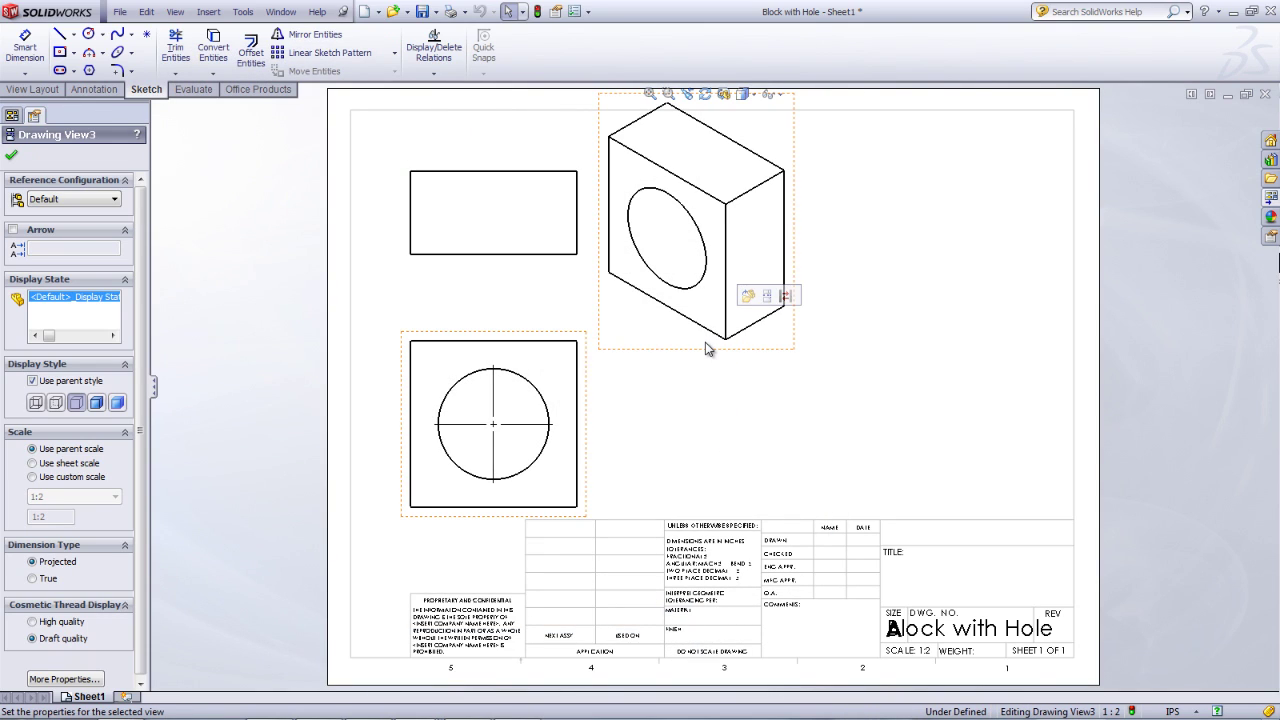
pyautogui.click(508, 415)
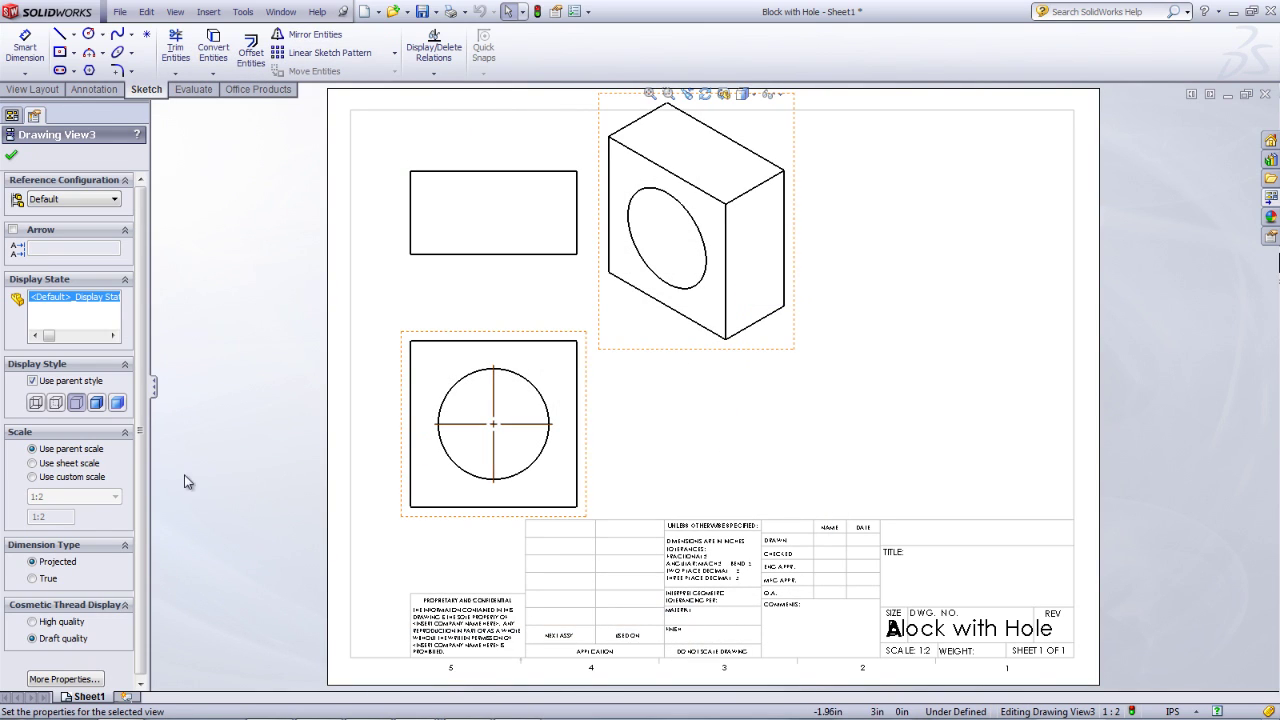
pyautogui.click(66, 478)
pyautogui.click(85, 497)
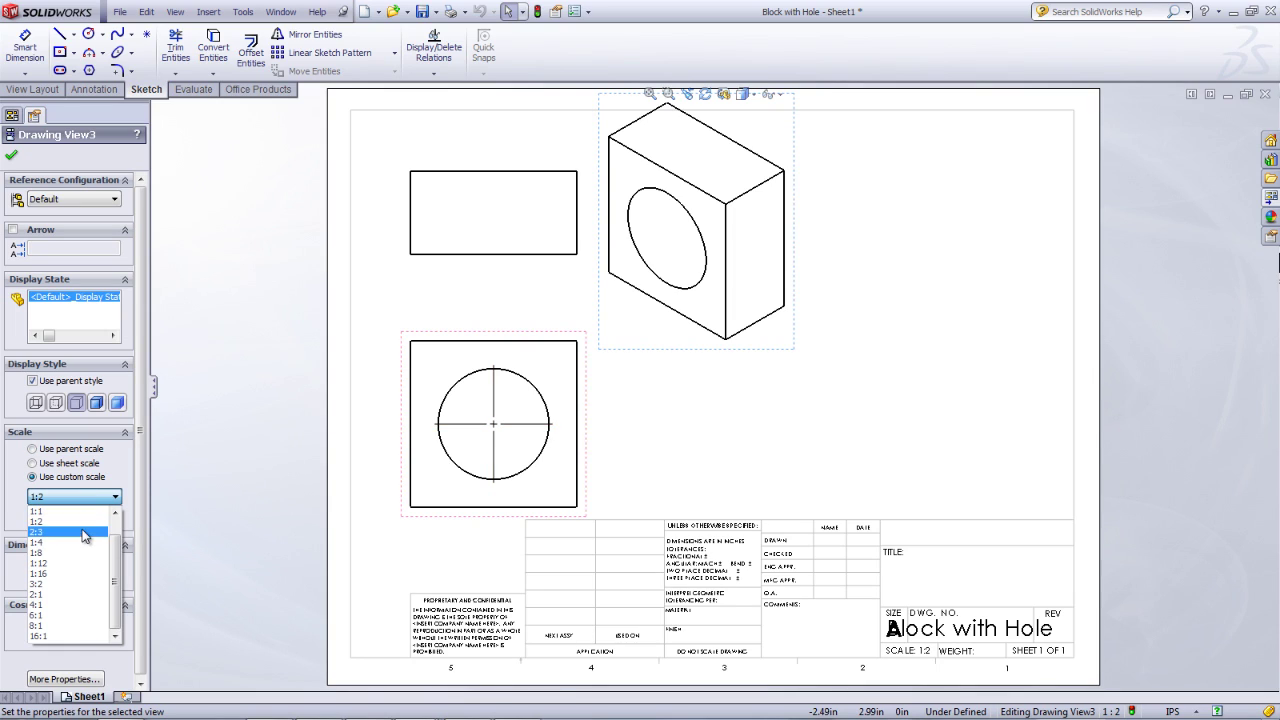
pyautogui.click(82, 538)
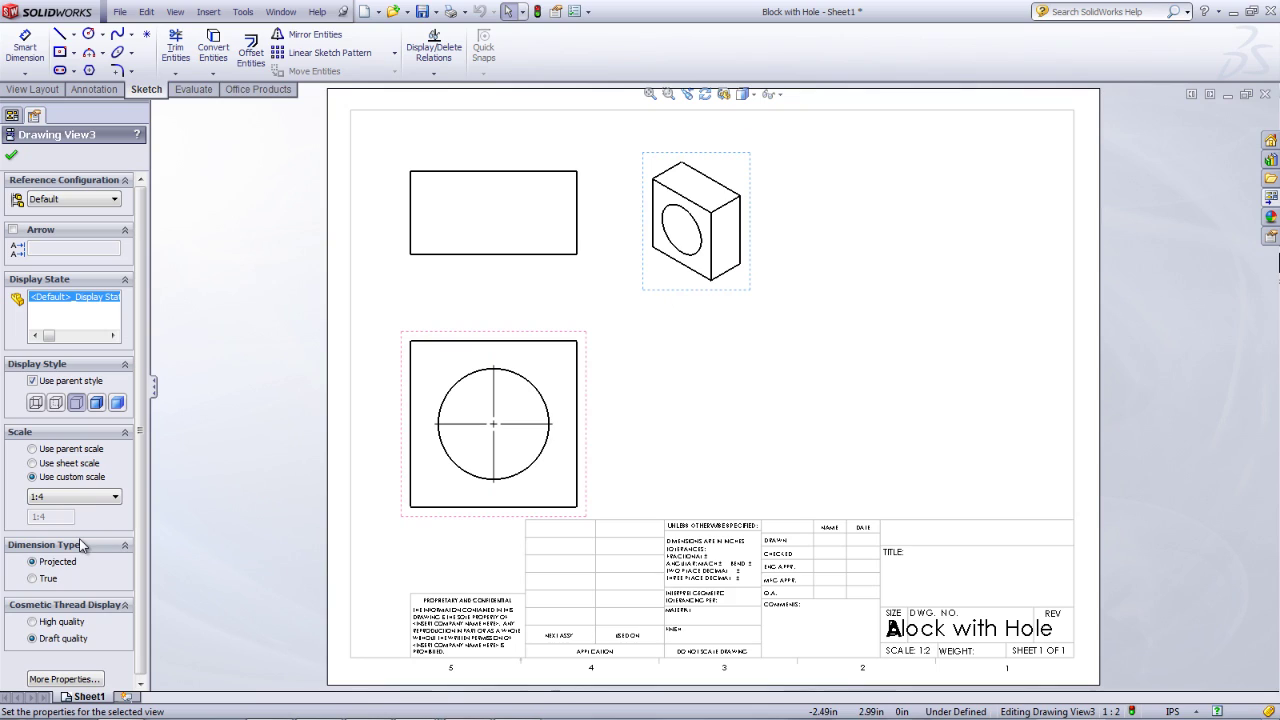
pyautogui.click(96, 403)
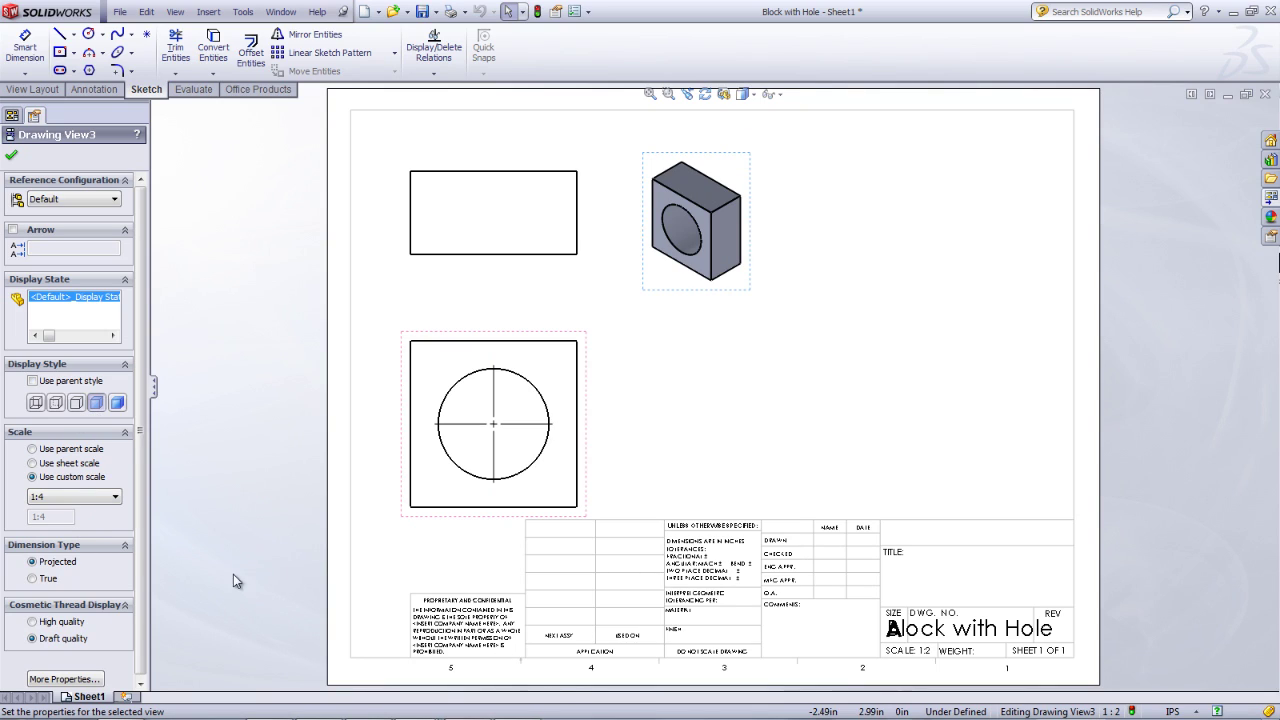
pyautogui.click(11, 154)
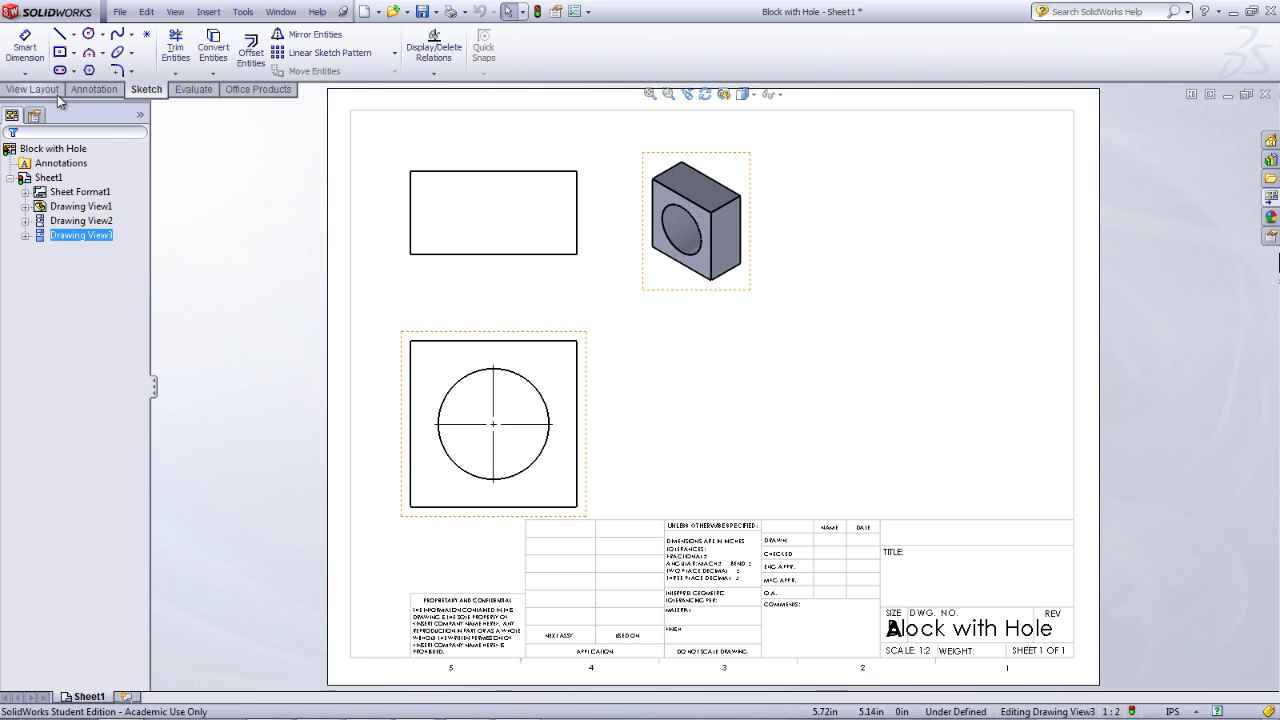
pyautogui.click(94, 89)
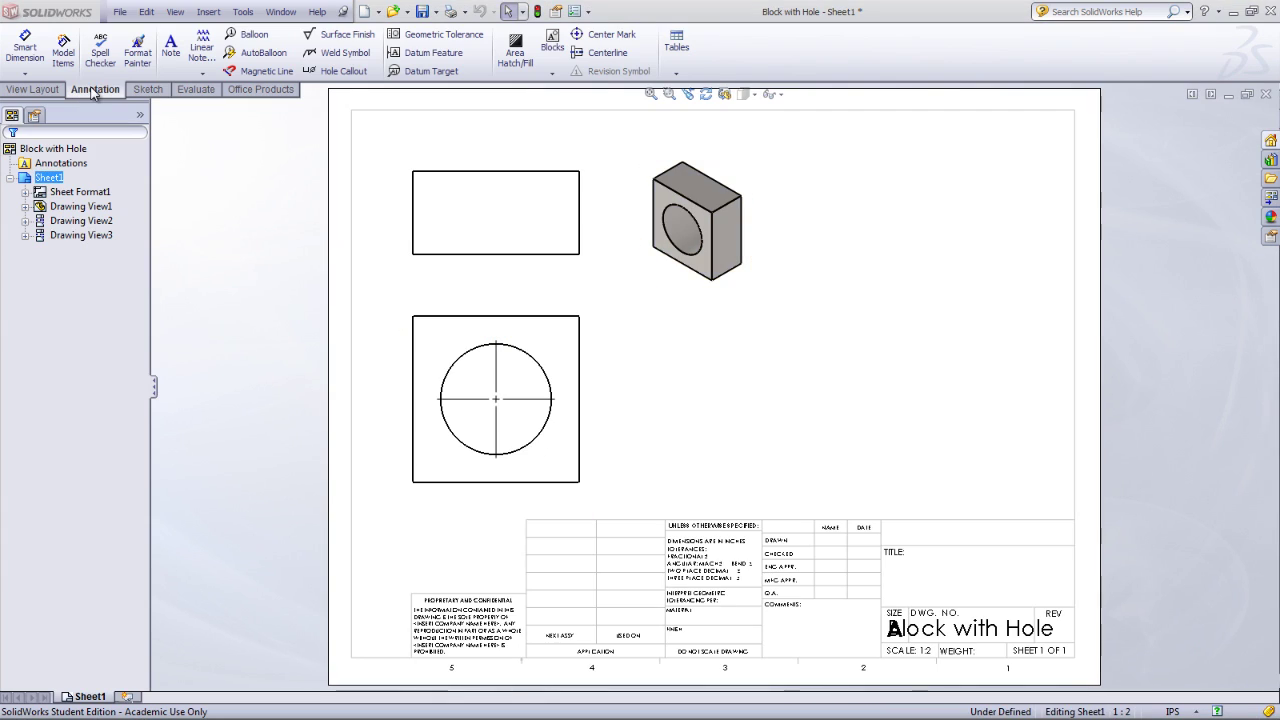
# In the sheet format, add a CompanyName custom property with value Company.
pyautogui.rightClick(835, 350)
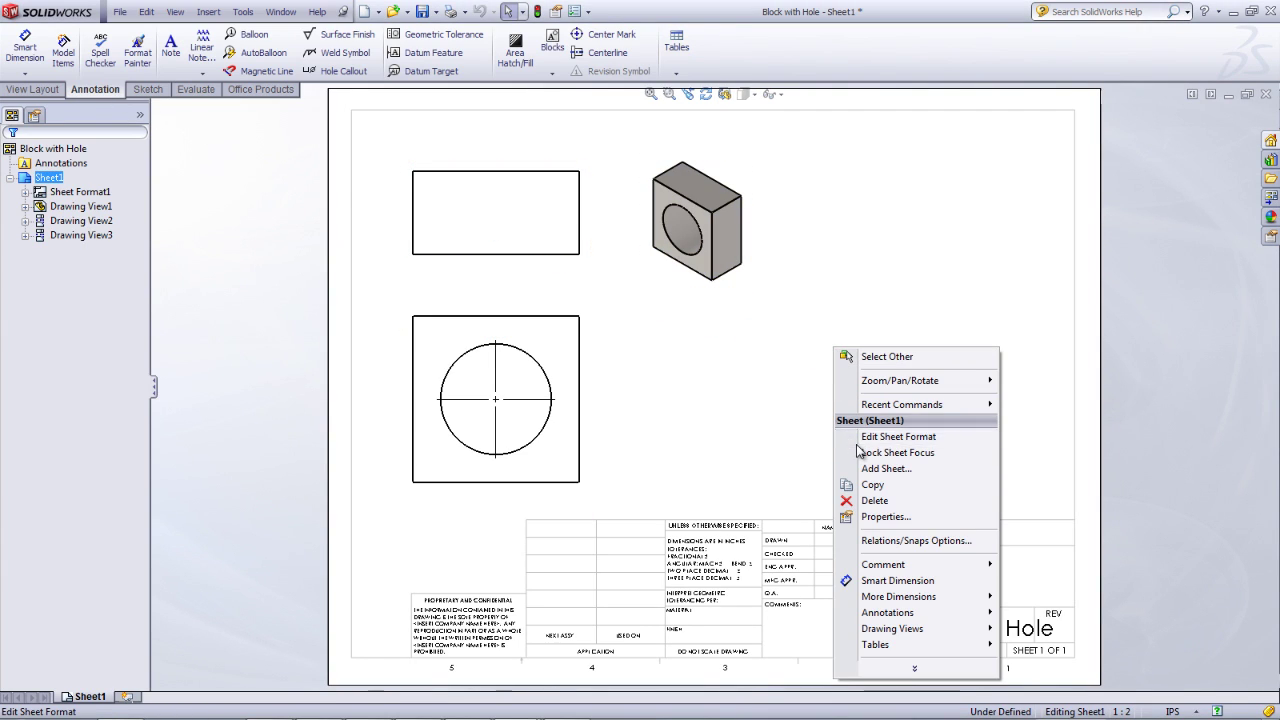
pyautogui.click(880, 437)
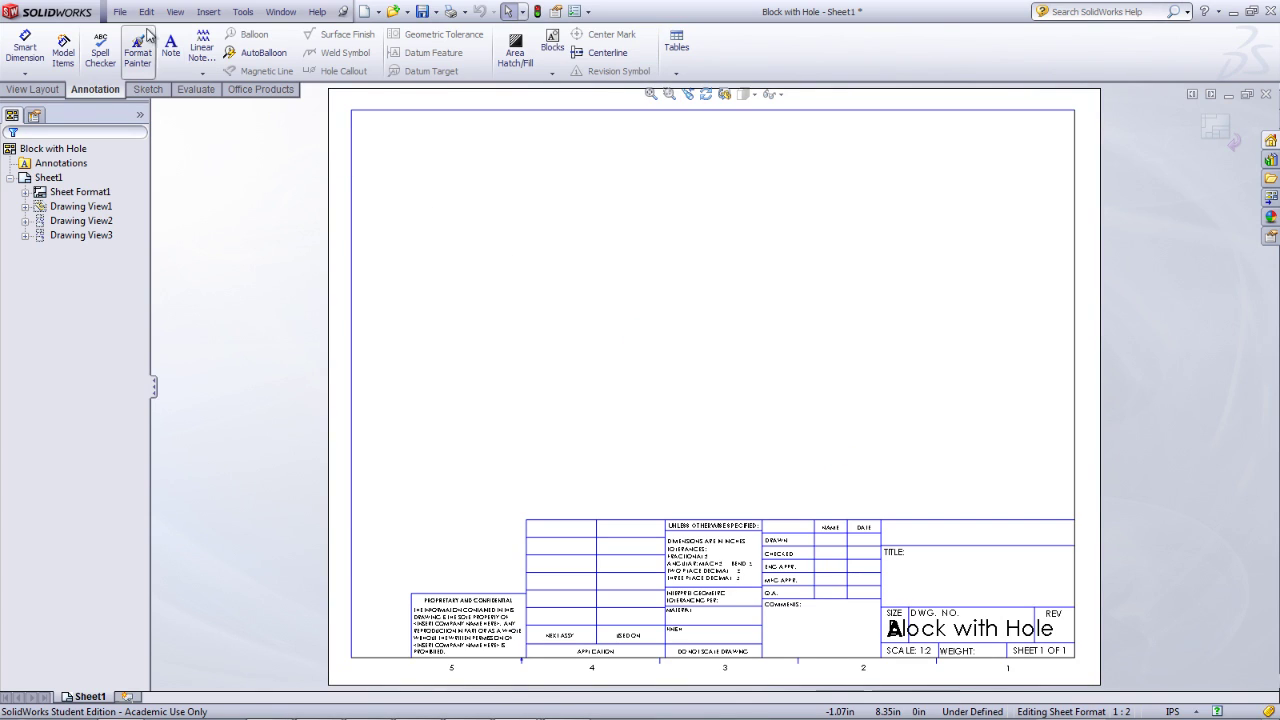
pyautogui.click(119, 12)
pyautogui.click(190, 298)
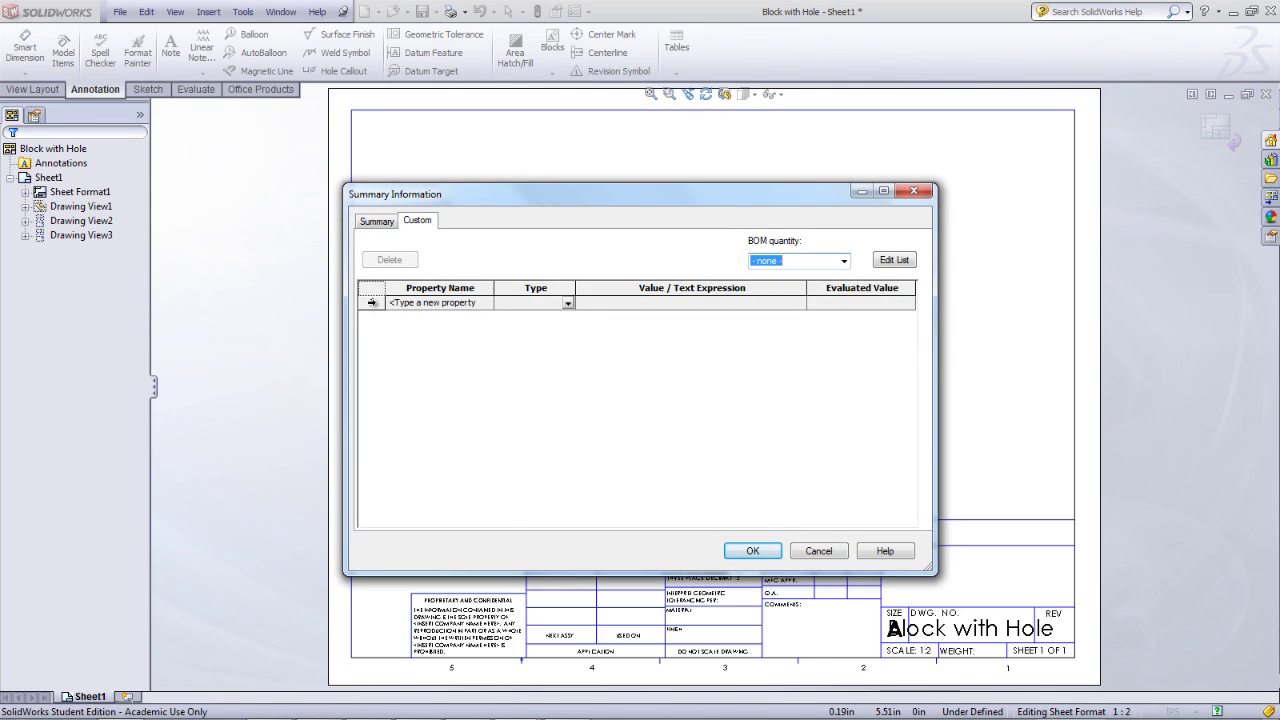
pyautogui.click(408, 307)
pyautogui.click(487, 305)
pyautogui.moveTo(488, 340); pyautogui.dragTo(487, 395)
pyautogui.click(468, 400)
pyautogui.click(613, 303)
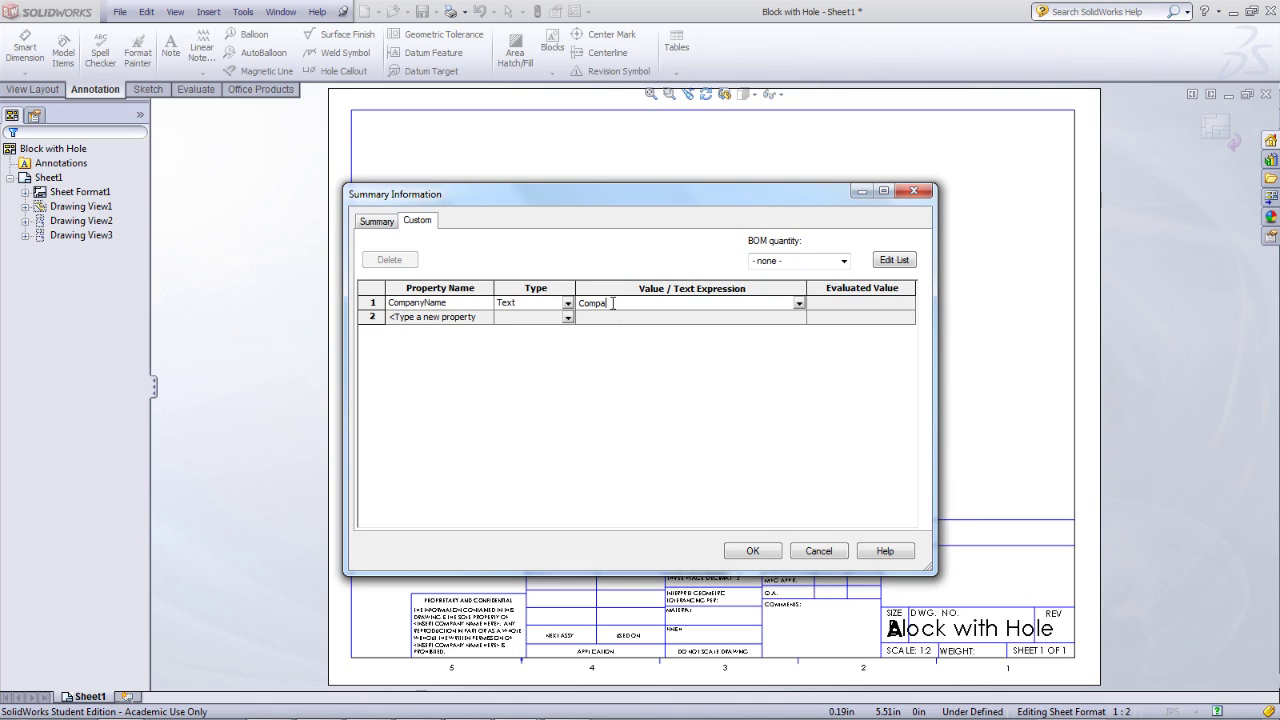
pyautogui.press('Return')
pyautogui.click(754, 552)
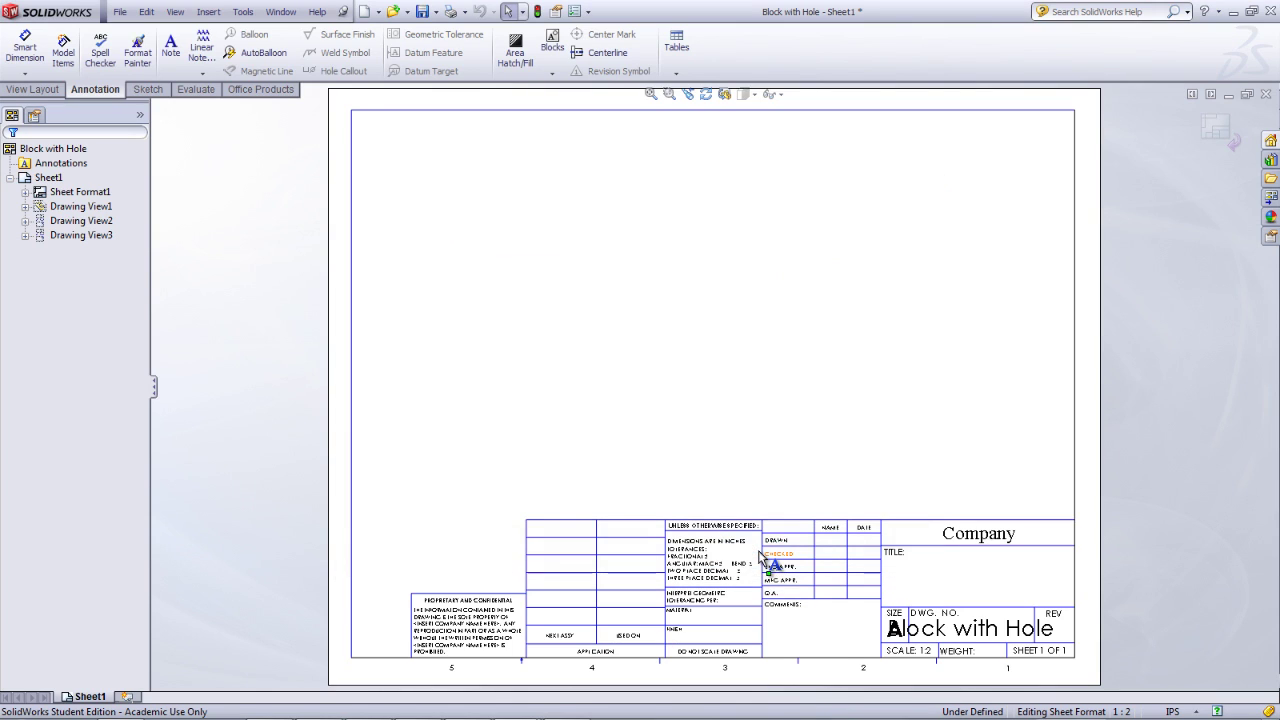
# Return from the sheet format to editing the sheet and select the isometric view.
pyautogui.rightClick(777, 469)
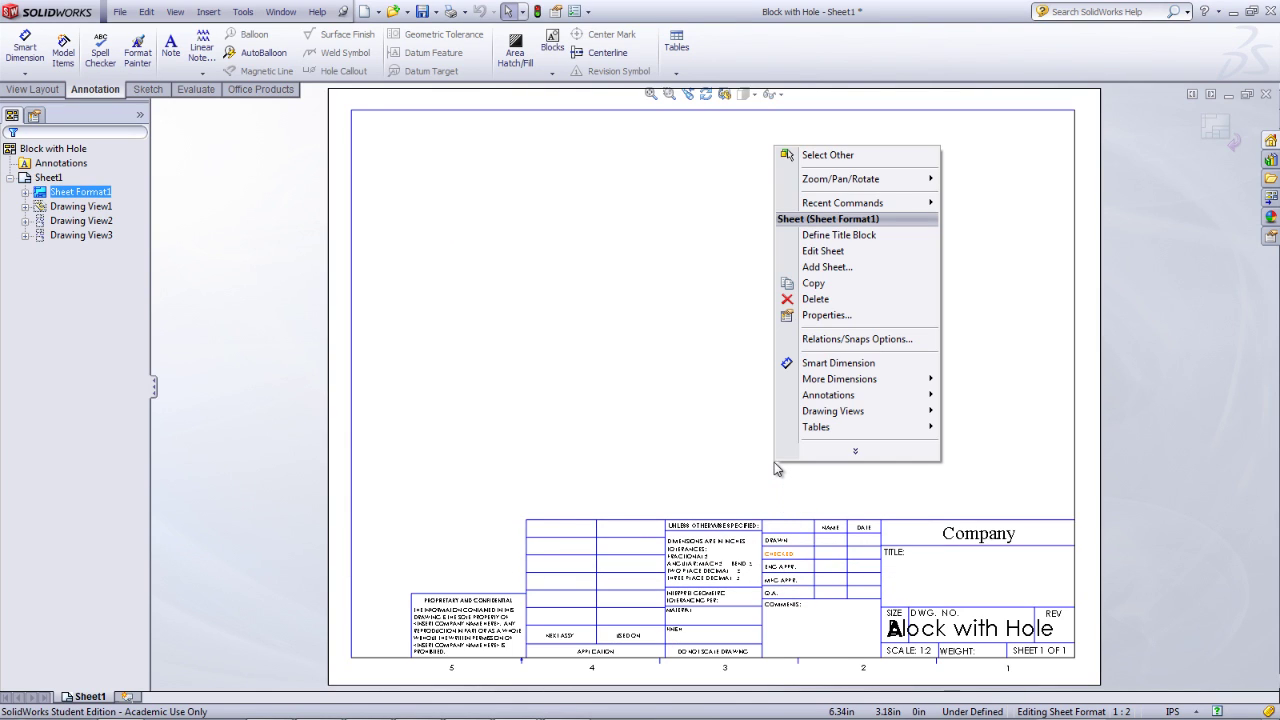
pyautogui.click(823, 251)
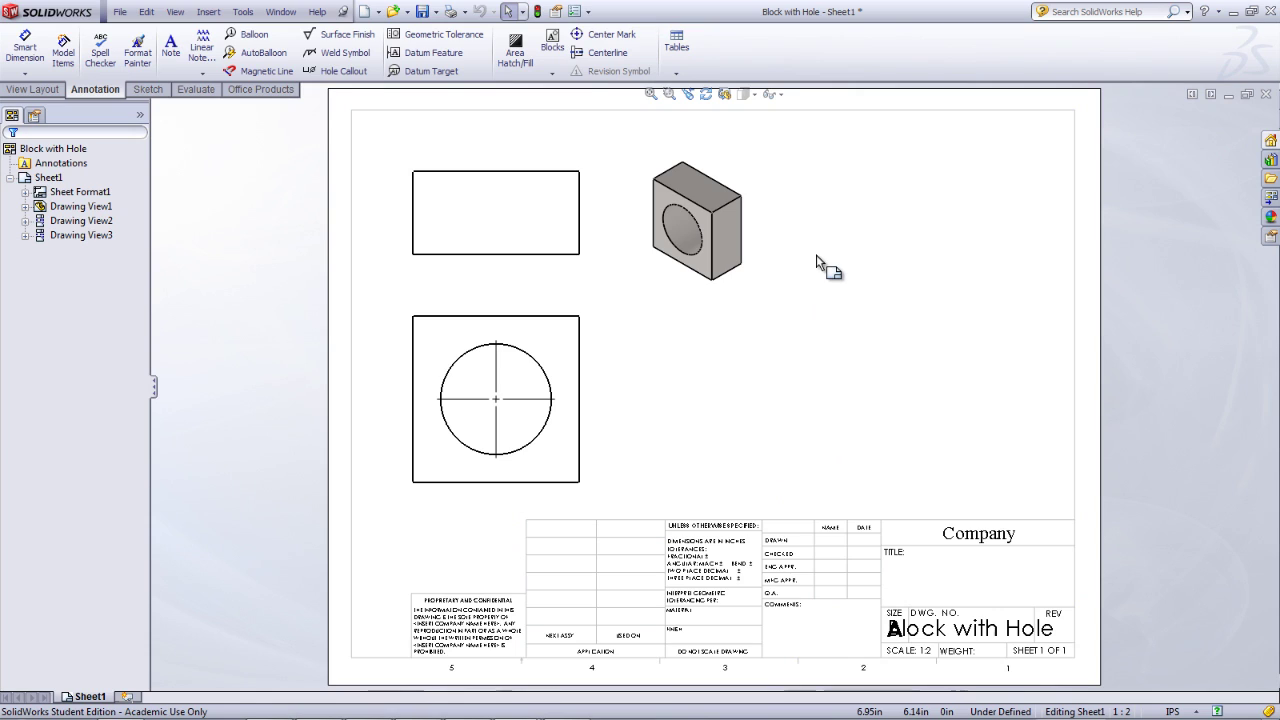
pyautogui.click(730, 238)
pyautogui.rightClick(730, 238)
# Open the part and add a Material custom property linked to its material (Plain Carbon Steel).
pyautogui.click(741, 219)
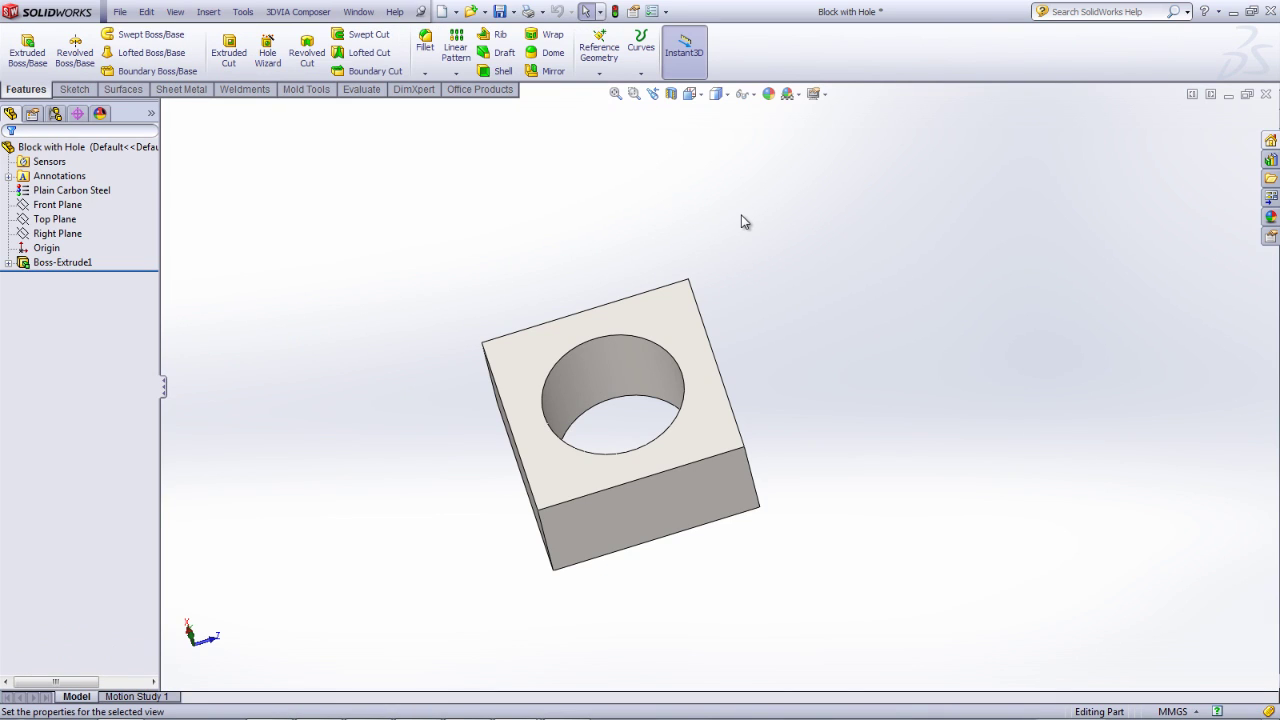
pyautogui.click(120, 12)
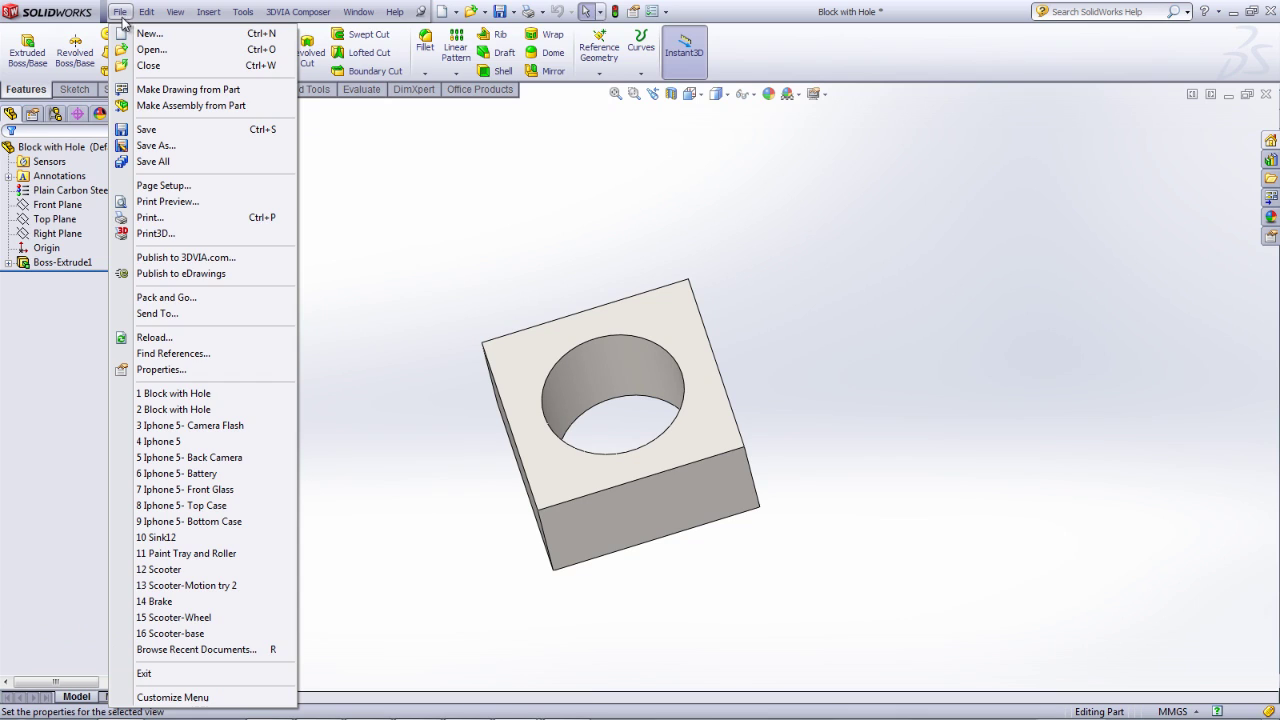
pyautogui.click(160, 369)
pyautogui.click(486, 303)
pyautogui.click(506, 302)
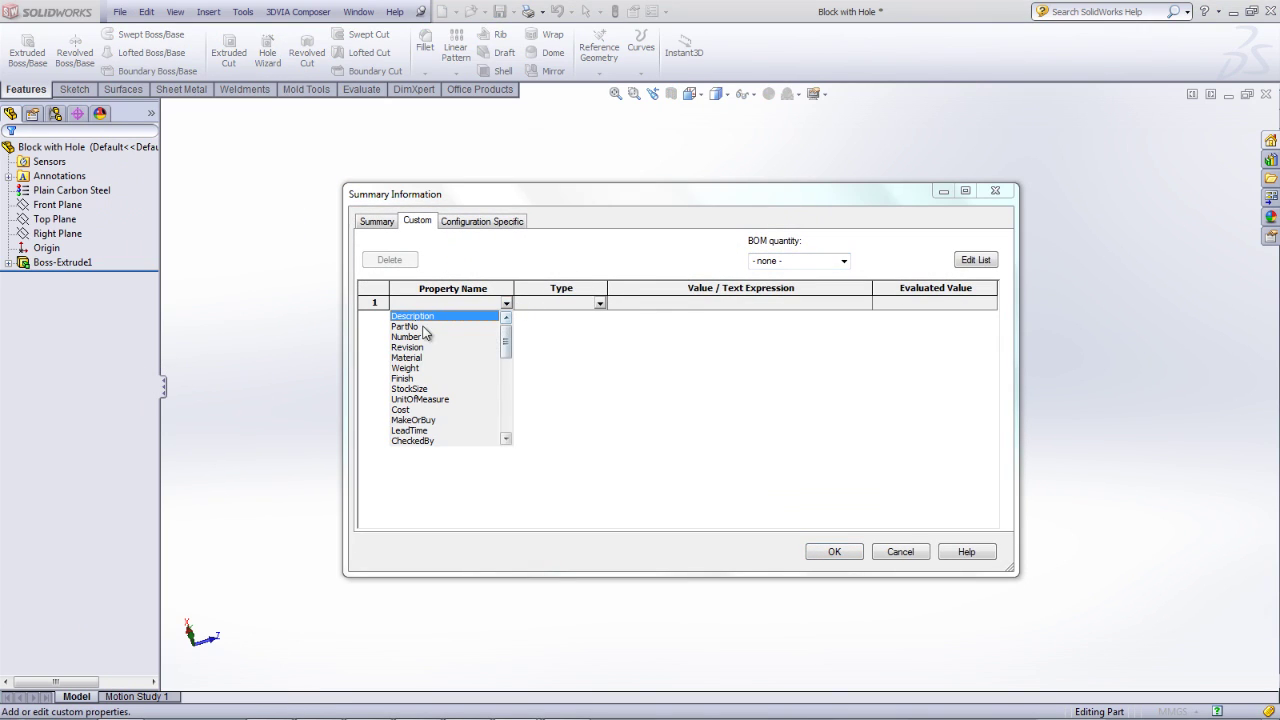
pyautogui.click(406, 357)
pyautogui.click(868, 305)
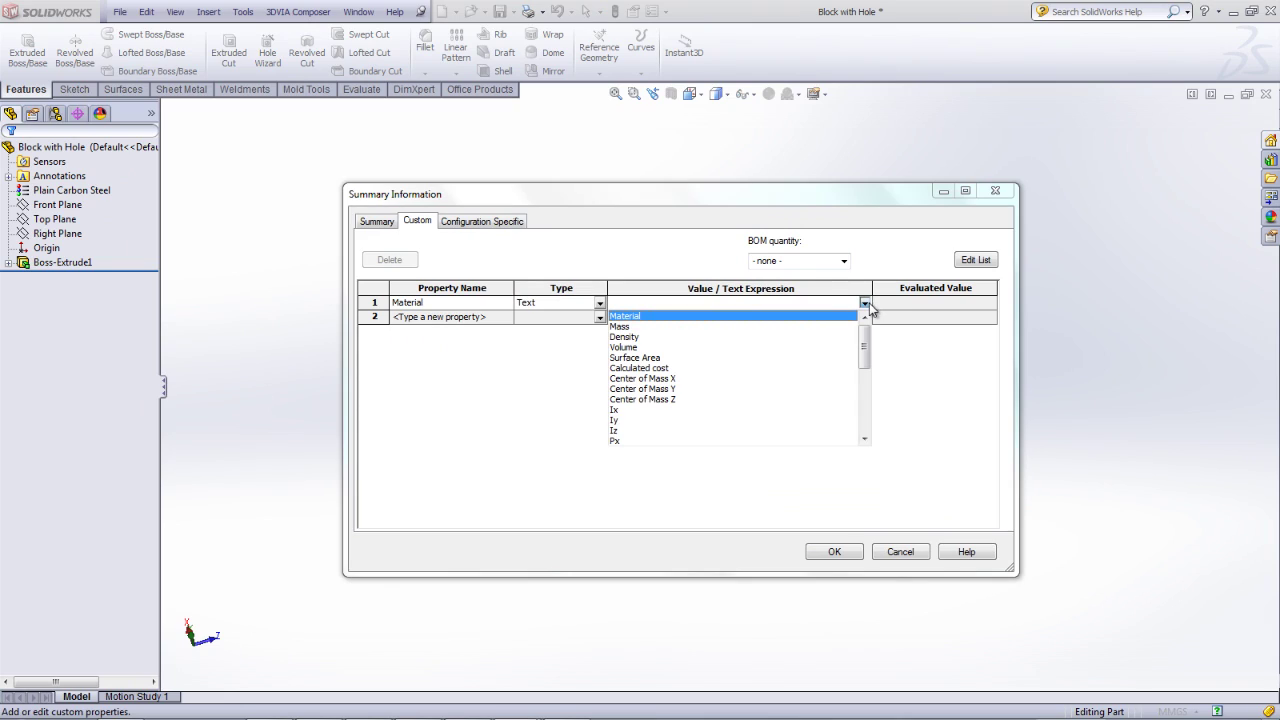
pyautogui.click(815, 316)
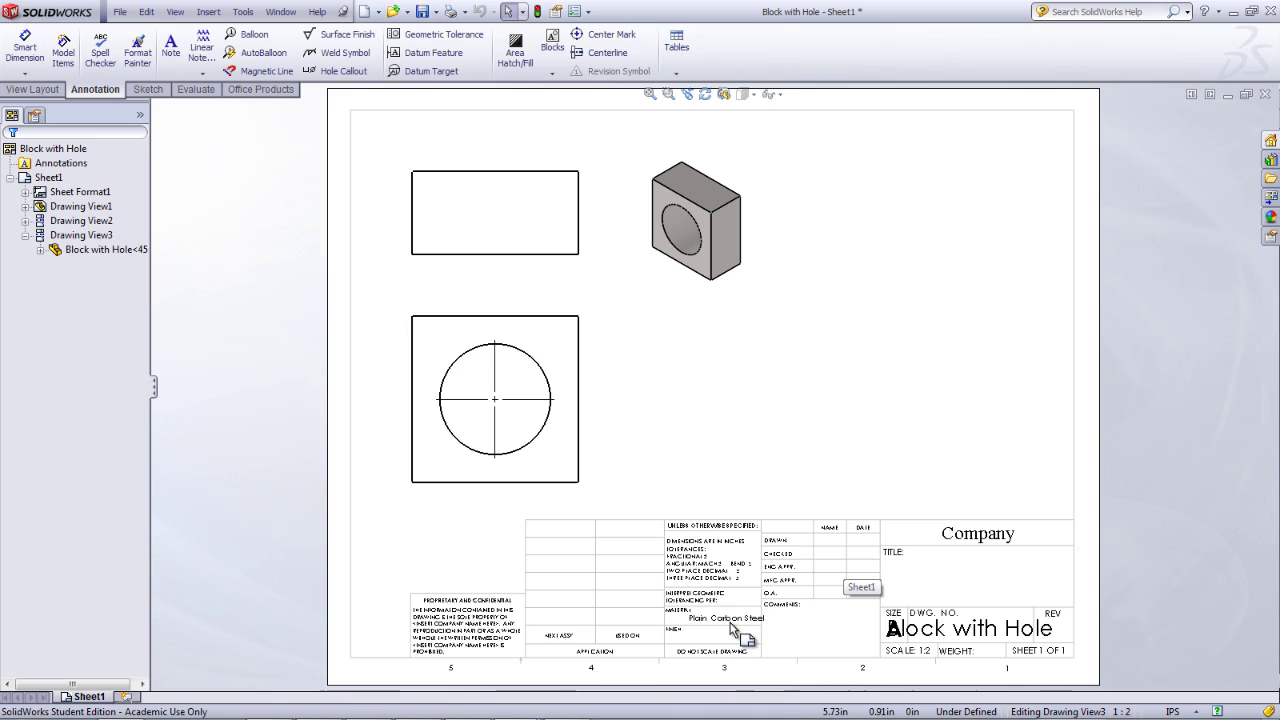
# Insert model items from the entire model into the top view: 4.72 sides and Ø3.15 hole.
pyautogui.click(592, 436)
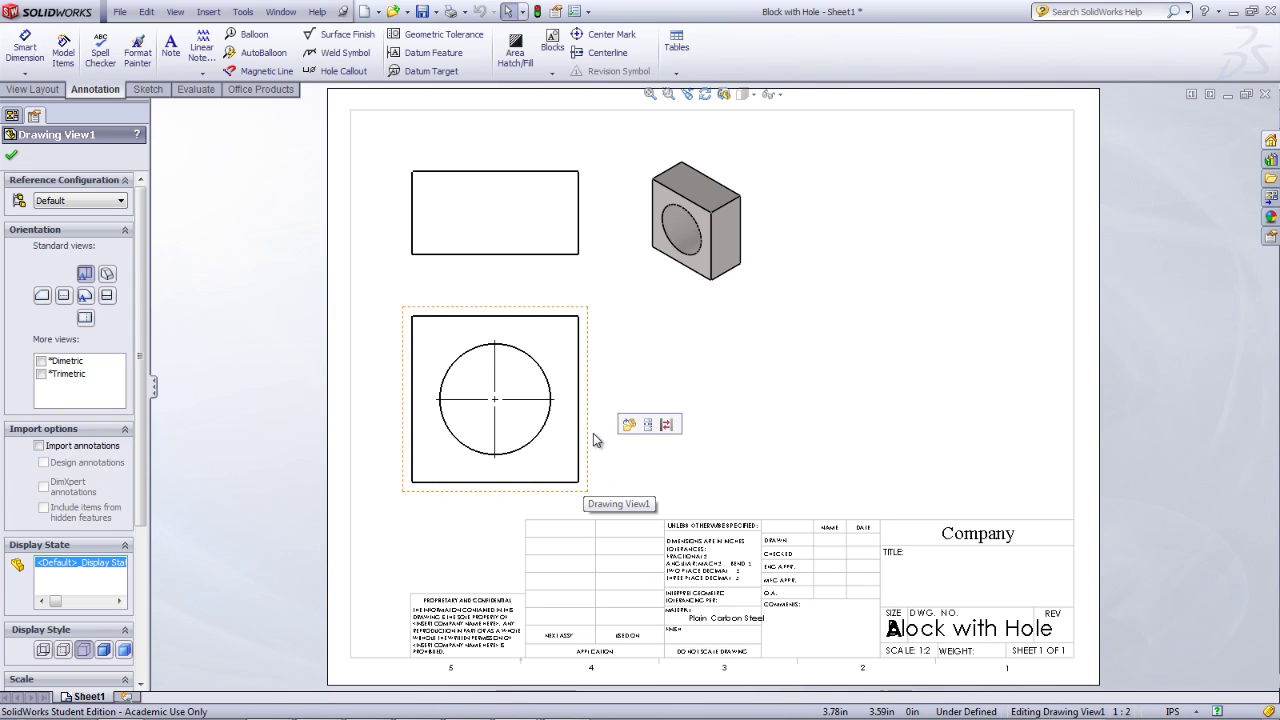
pyautogui.click(64, 54)
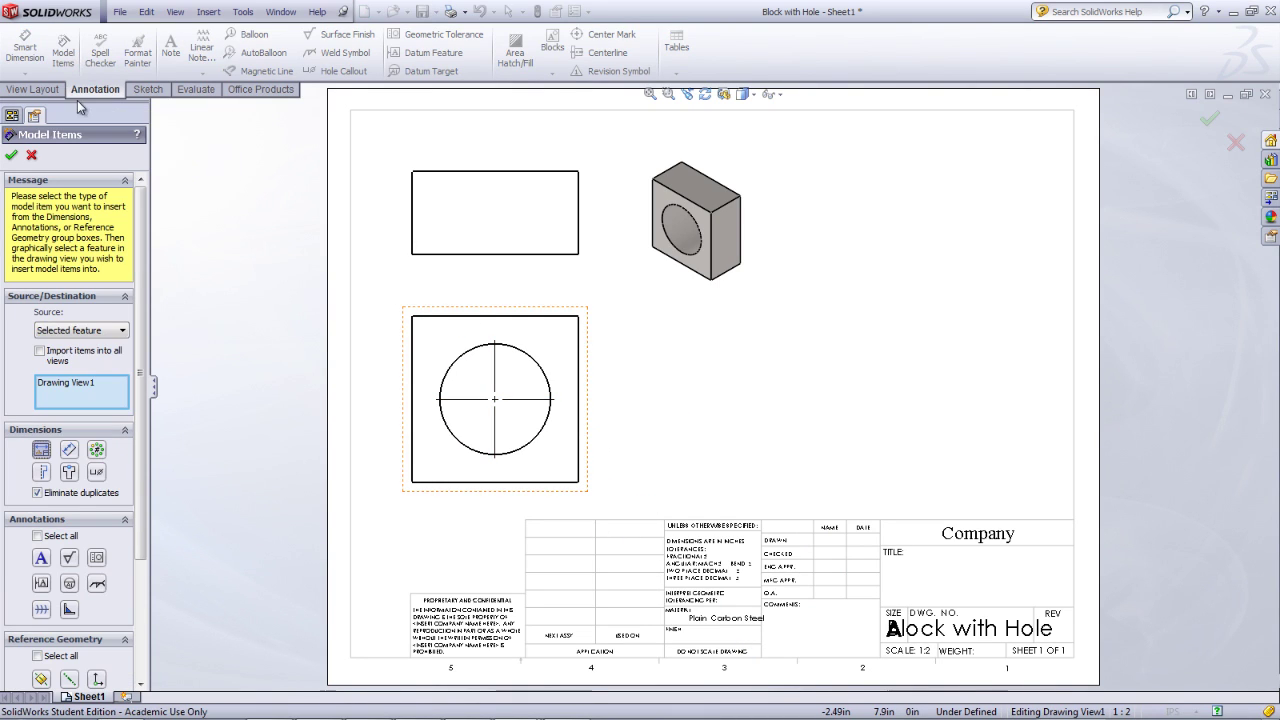
pyautogui.click(84, 330)
pyautogui.click(87, 349)
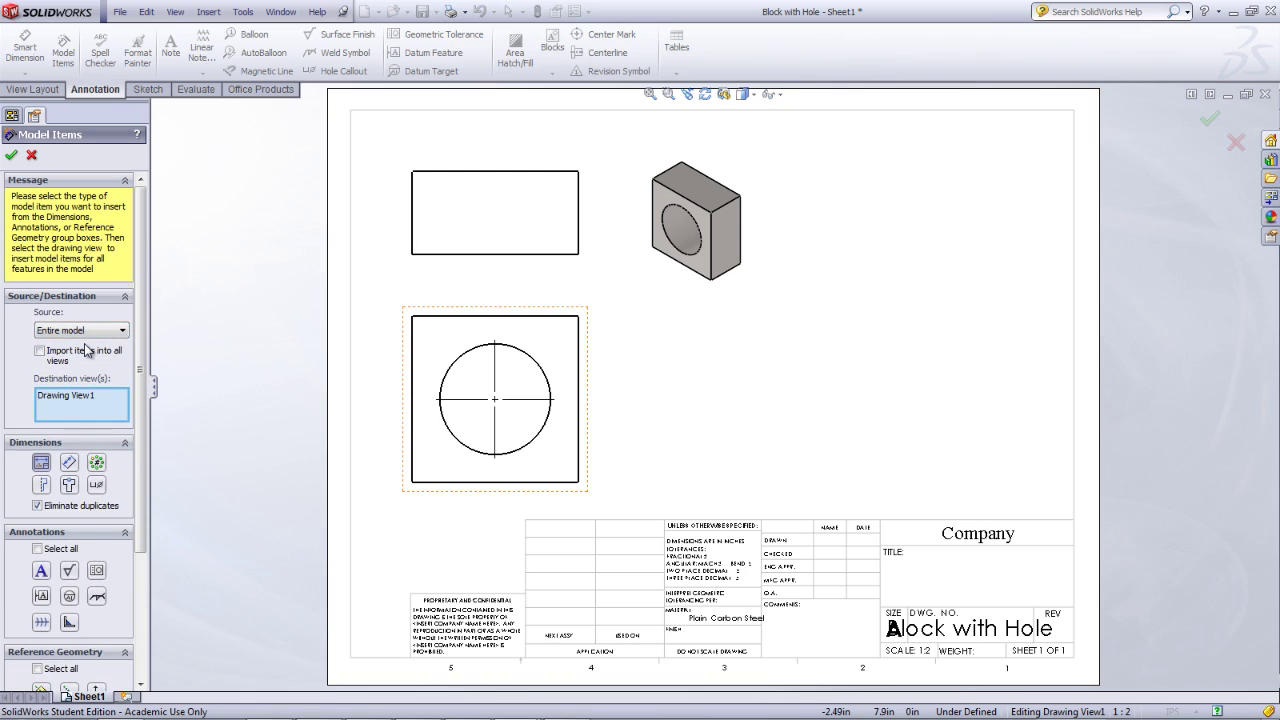
pyautogui.click(11, 156)
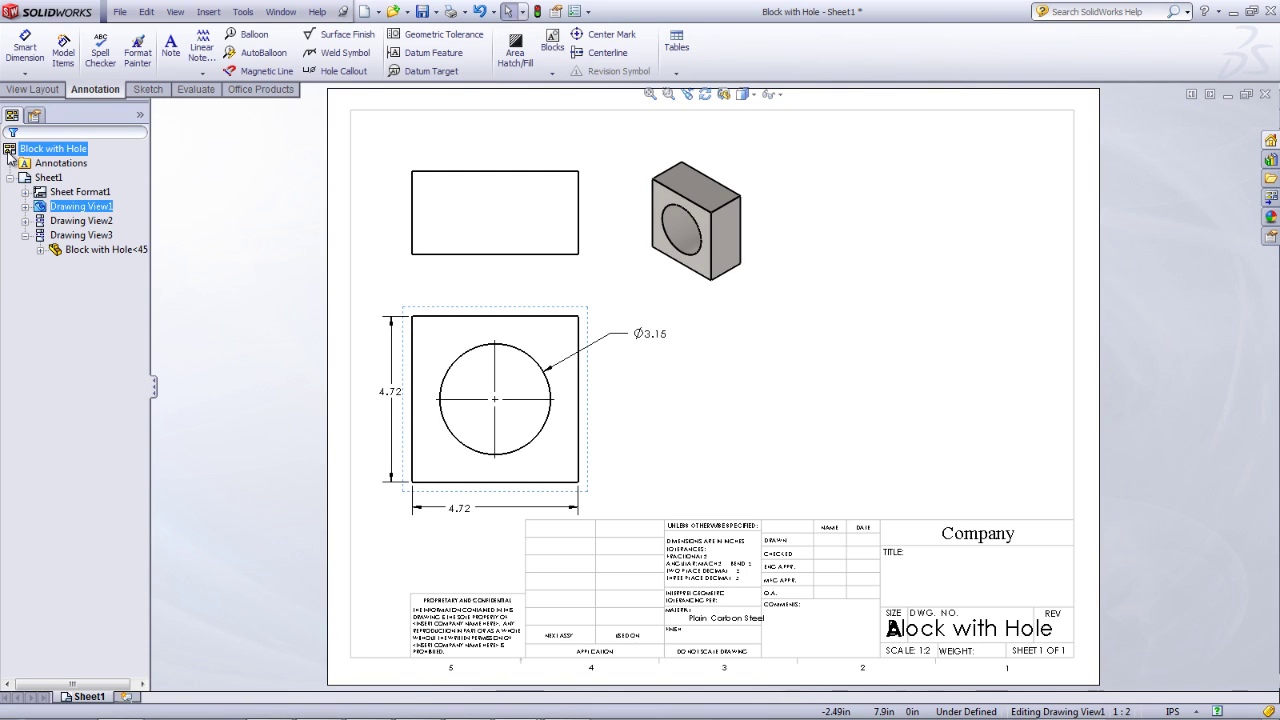
# Dimension the left edge of the projected view as 2.36 with Smart Dimension.
pyautogui.click(25, 50)
pyautogui.click(414, 218)
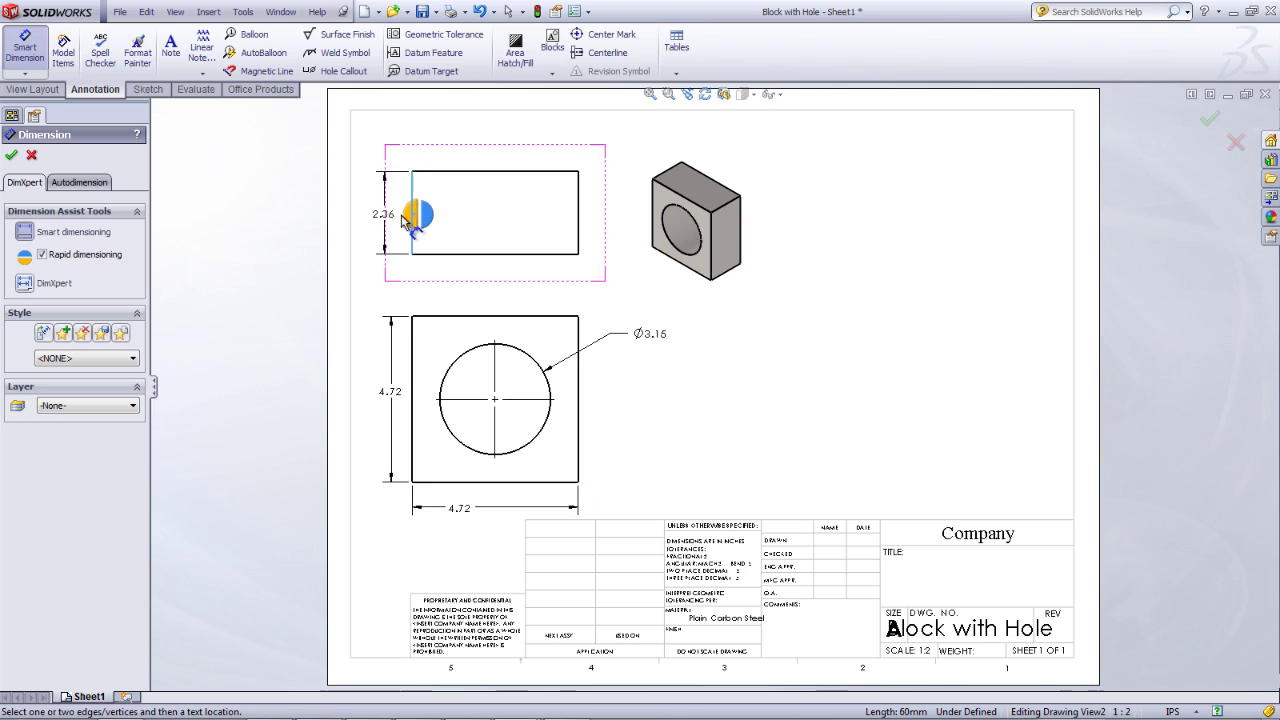
pyautogui.click(377, 213)
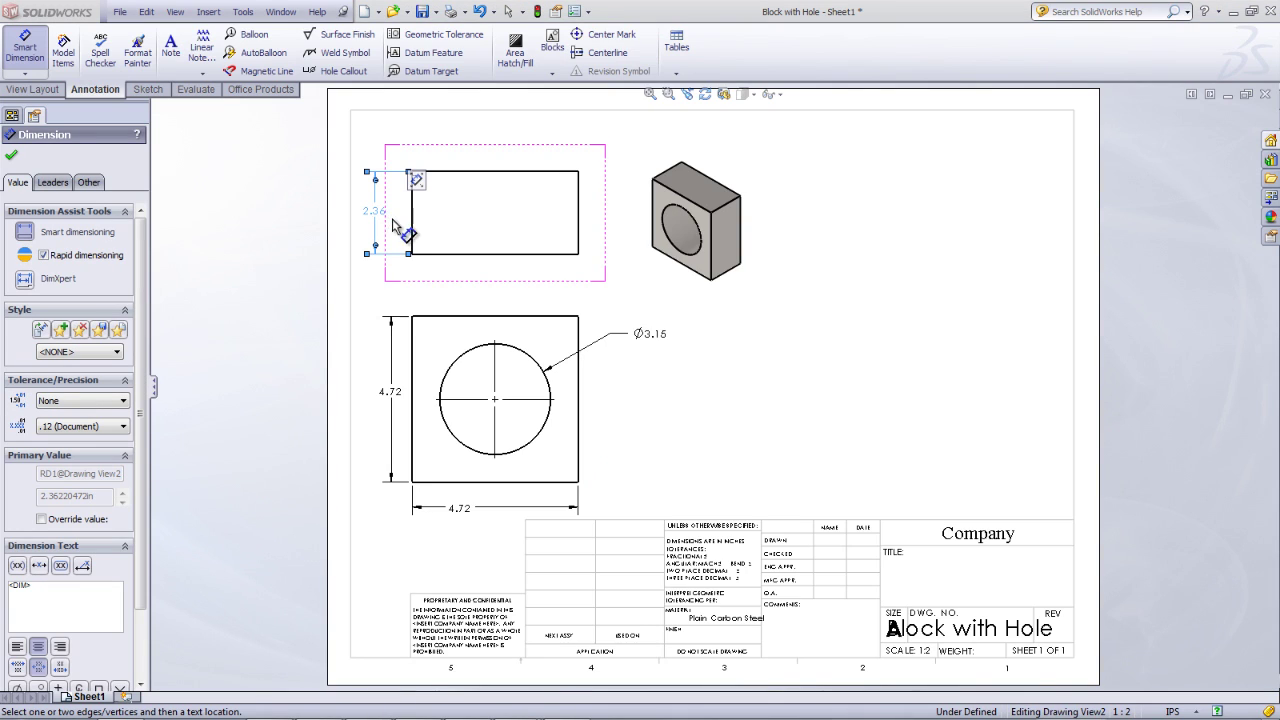